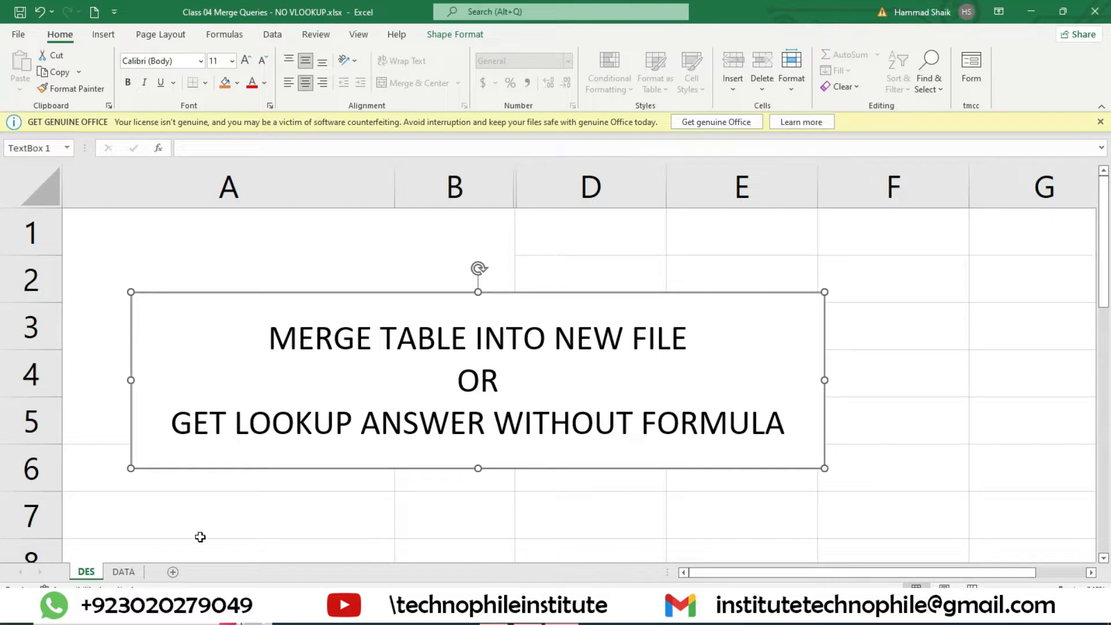
# Step: Examine the sales table and the lookup table on the DATA sheet, comparing their Sales Rep, Product and Region columns
pyautogui.click(123, 571)
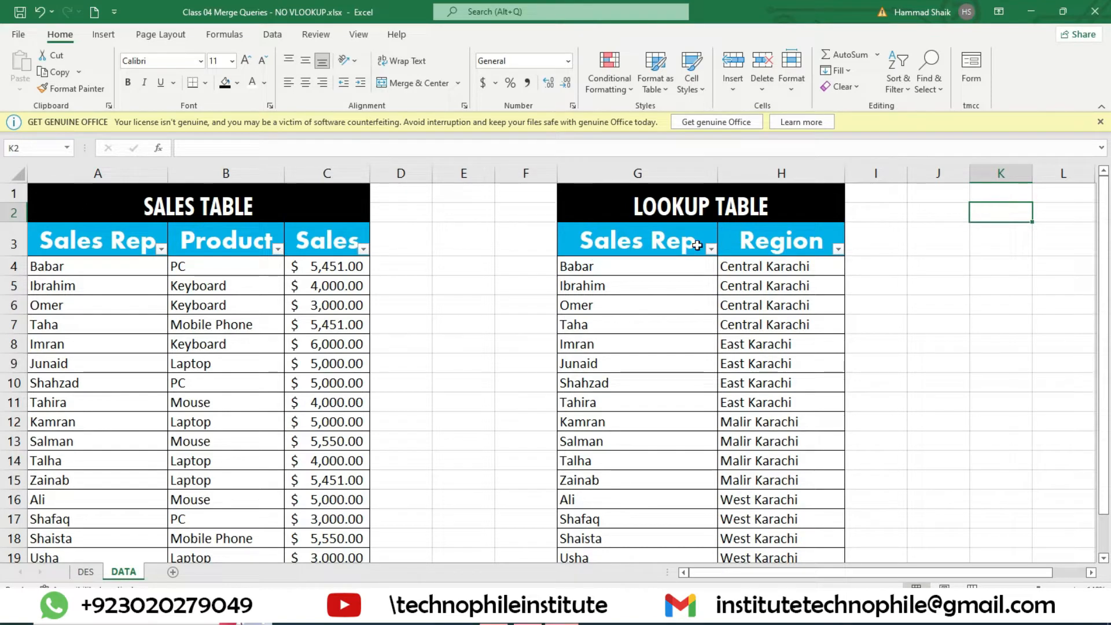
pyautogui.moveTo(123, 209); pyautogui.dragTo(324, 506)
pyautogui.scroll(1, 711, 226)
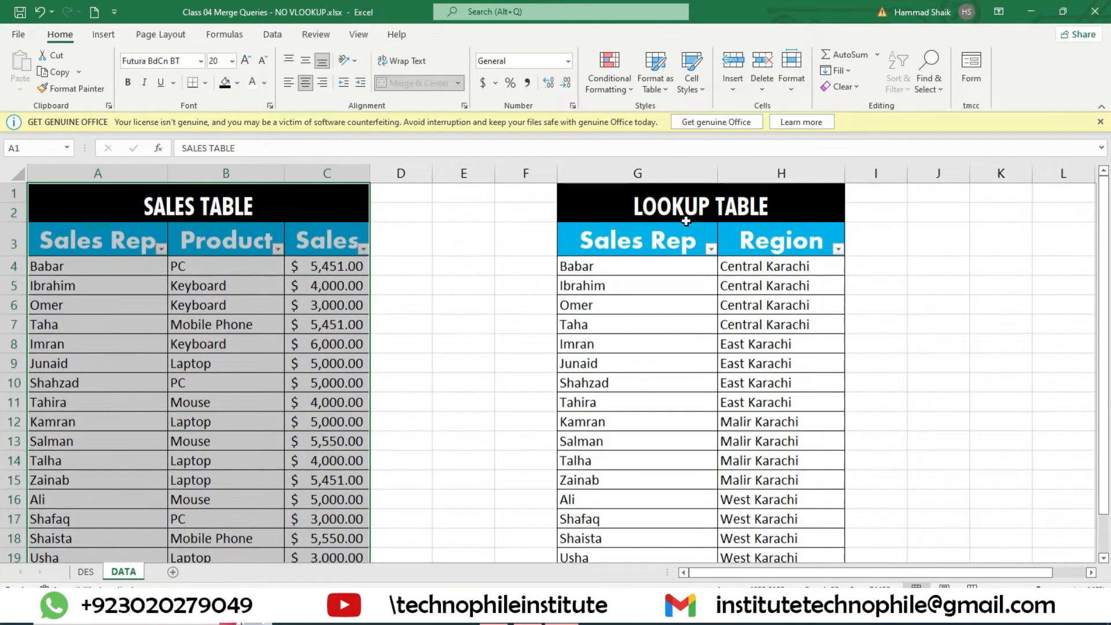
pyautogui.click(207, 291)
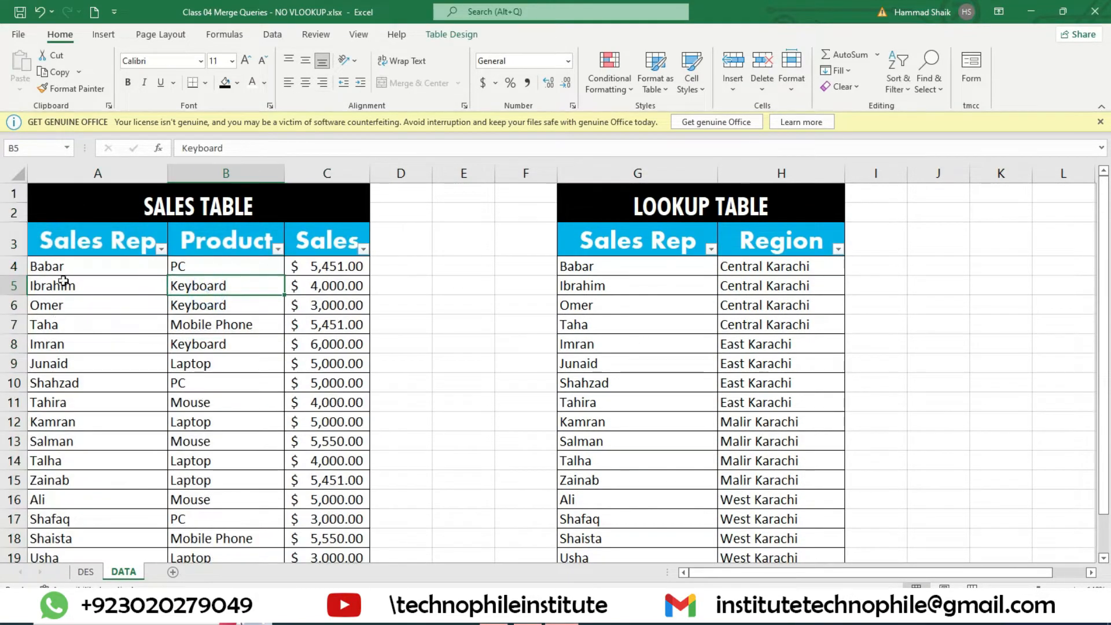
pyautogui.click(92, 172)
pyautogui.keyDown('ctrl'); pyautogui.click(605, 178); pyautogui.keyUp('ctrl')
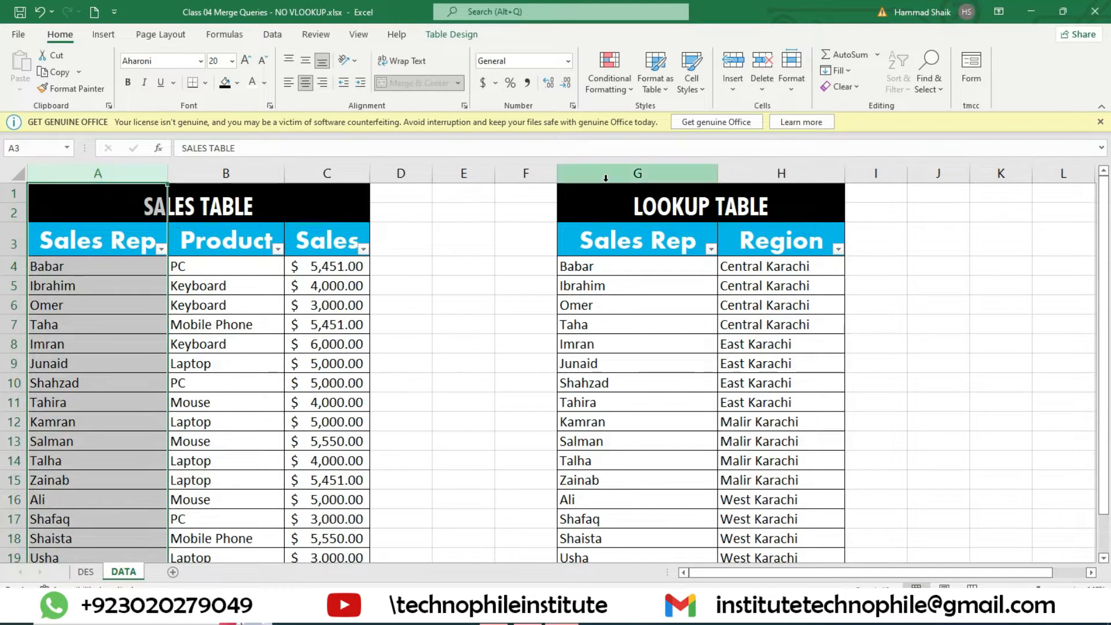
pyautogui.click(606, 178)
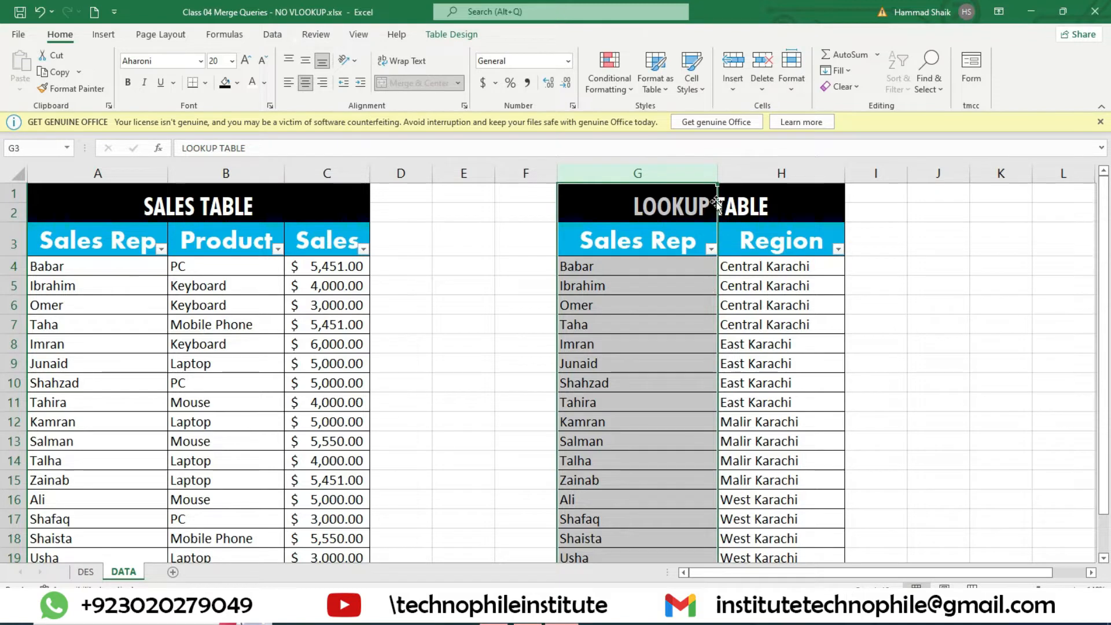
pyautogui.click(781, 173)
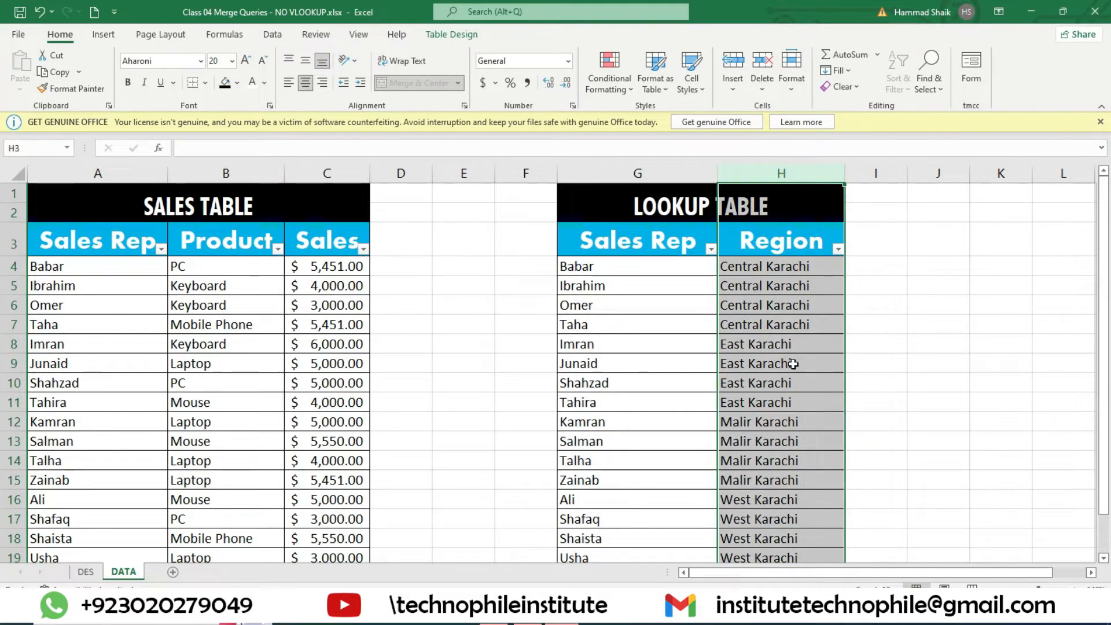
pyautogui.click(211, 167)
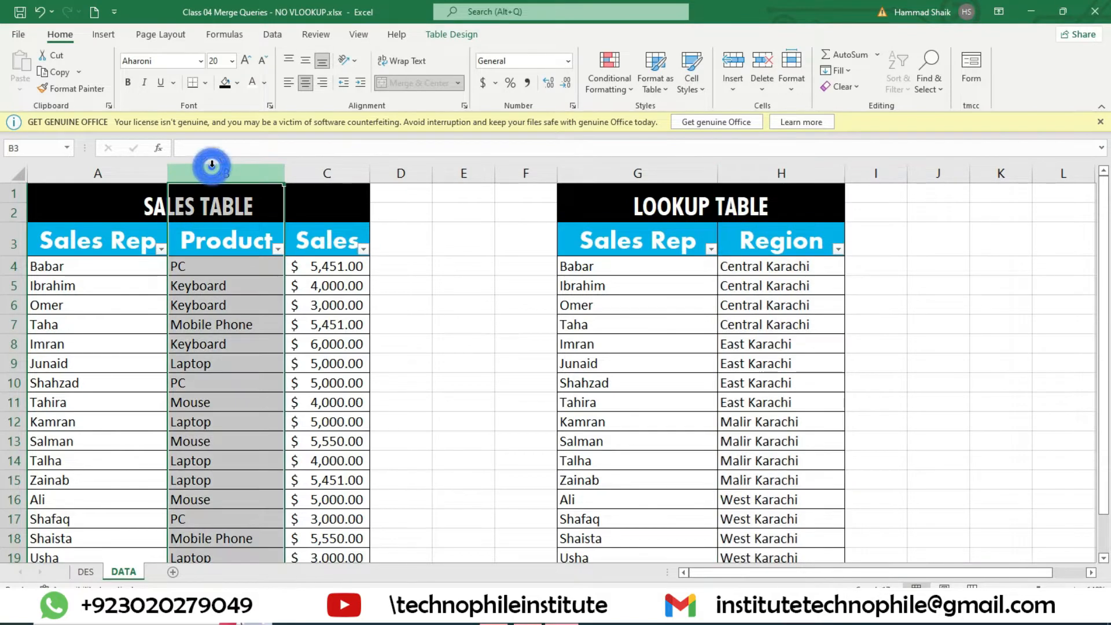
pyautogui.click(397, 174)
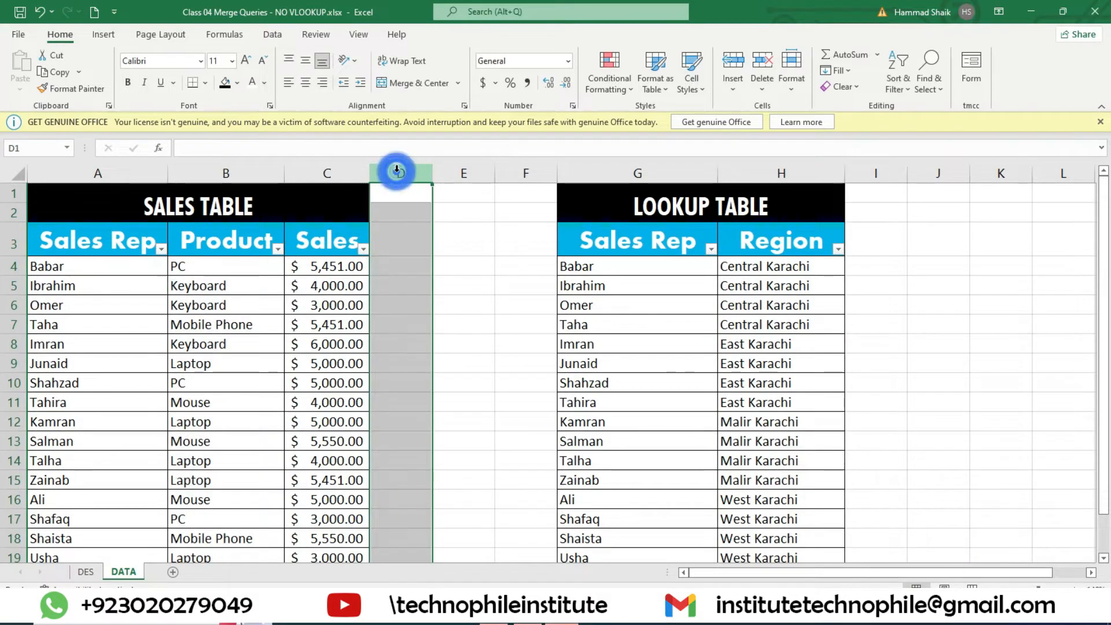
pyautogui.click(607, 269)
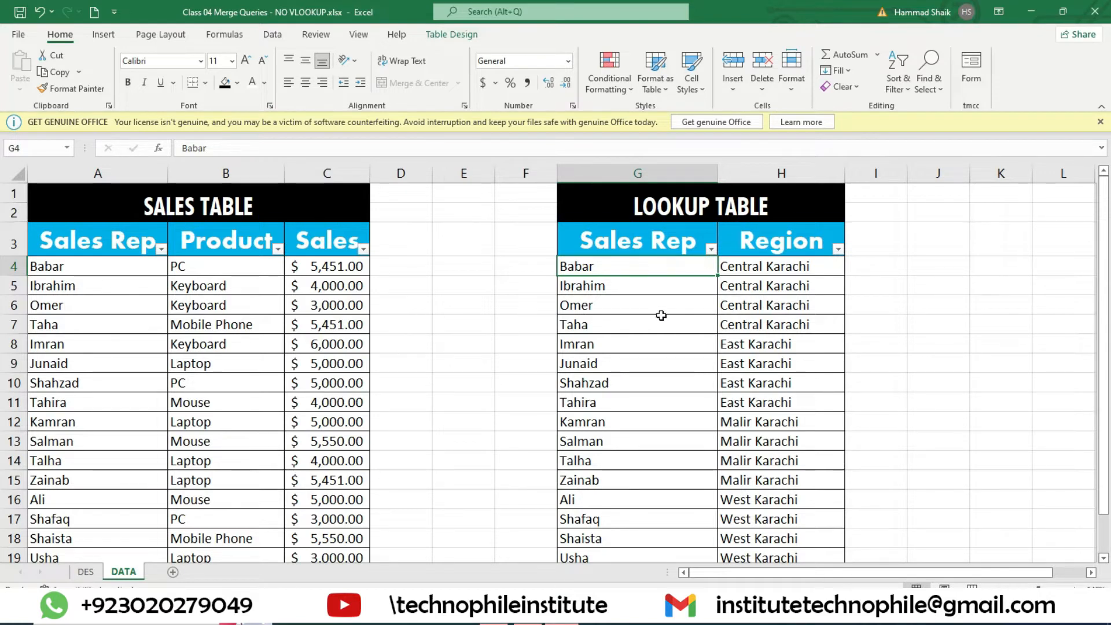
pyautogui.click(789, 177)
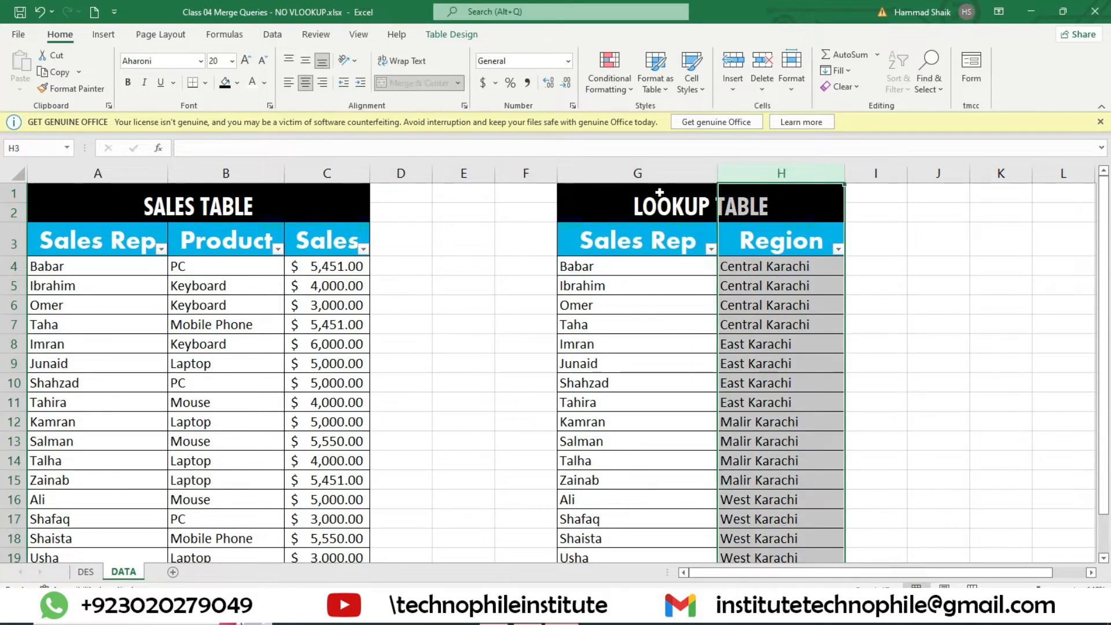
pyautogui.click(659, 193)
# Step: Sort the lookup table by Sales Rep in descending order, Z to A
pyautogui.click(636, 303)
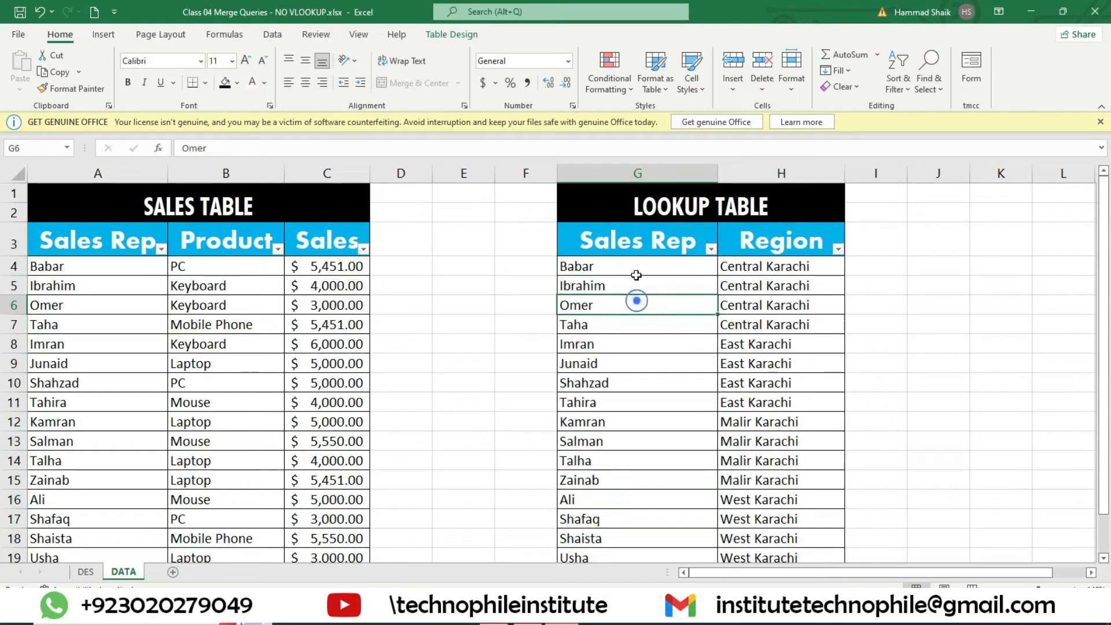
pyautogui.click(712, 251)
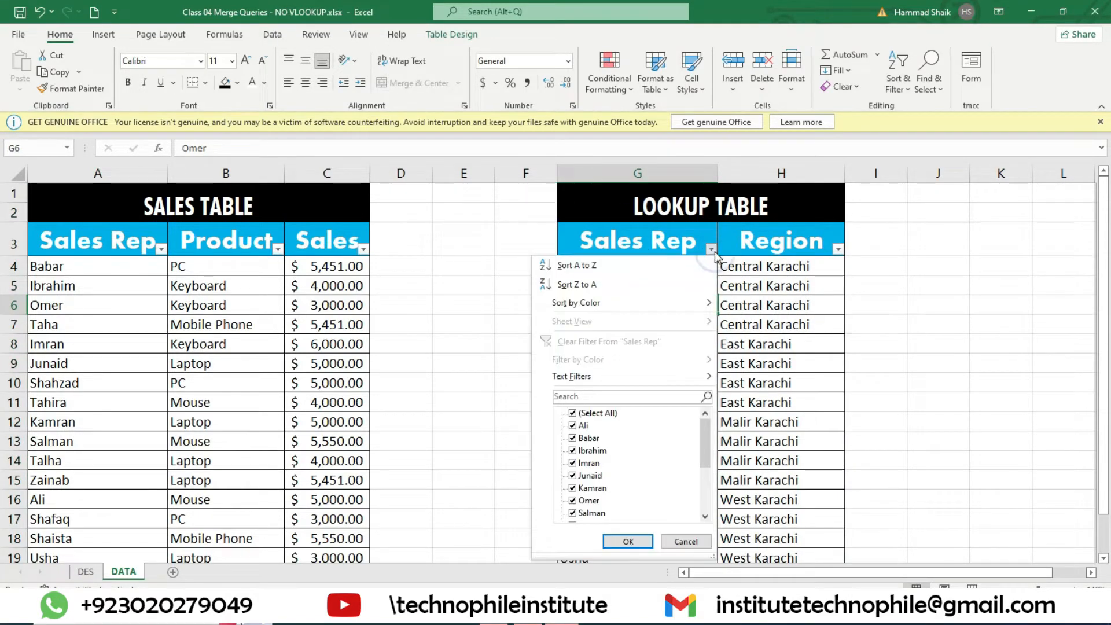
pyautogui.click(602, 286)
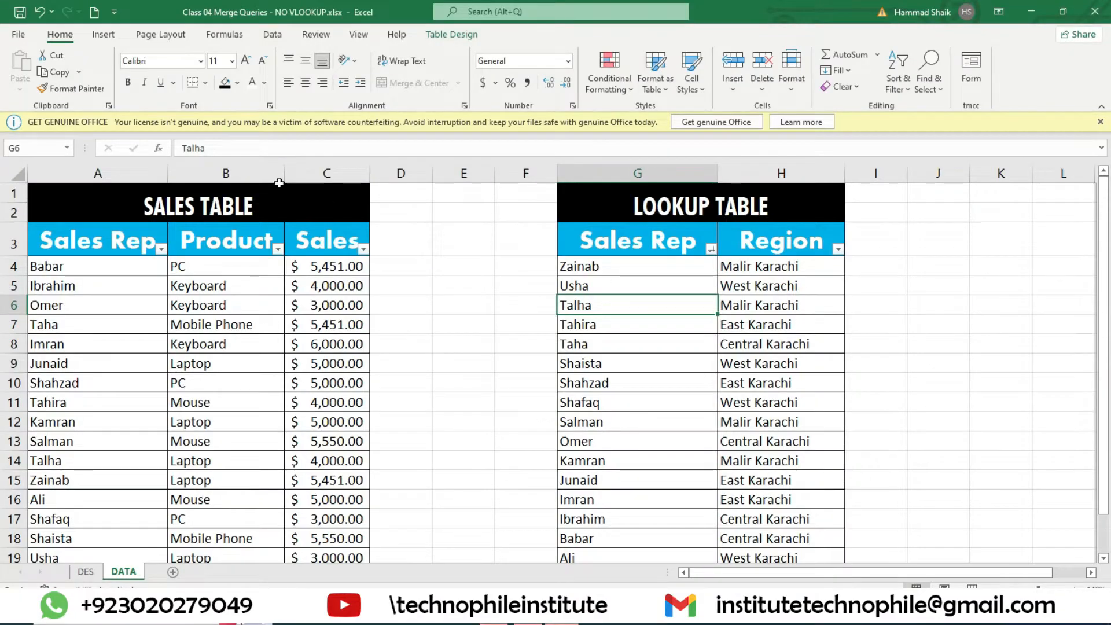
pyautogui.click(238, 172)
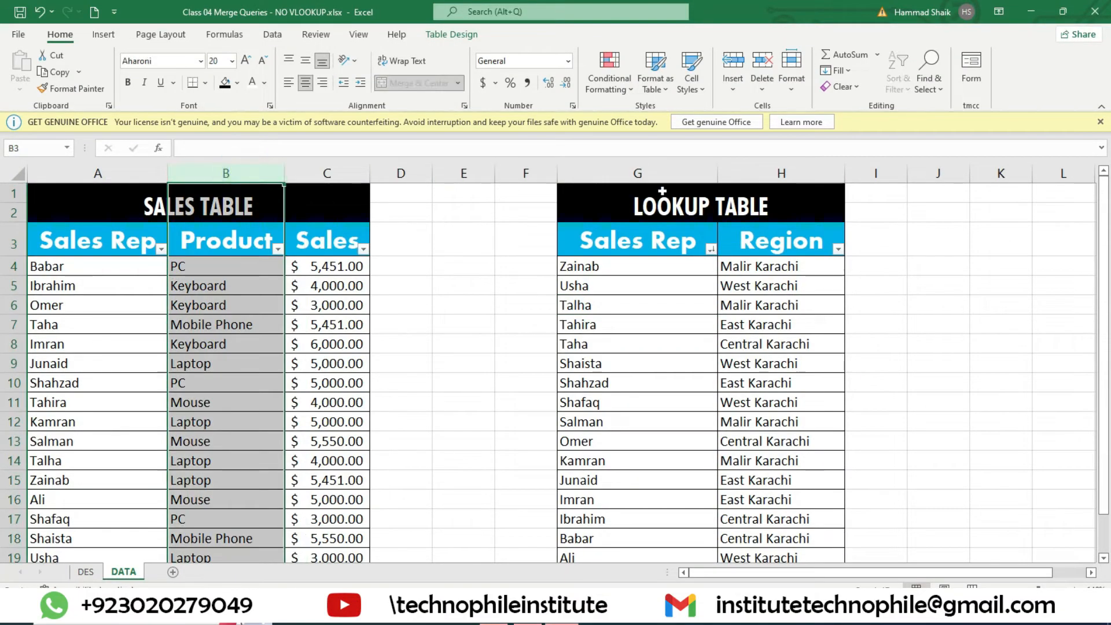
pyautogui.click(704, 172)
pyautogui.click(762, 172)
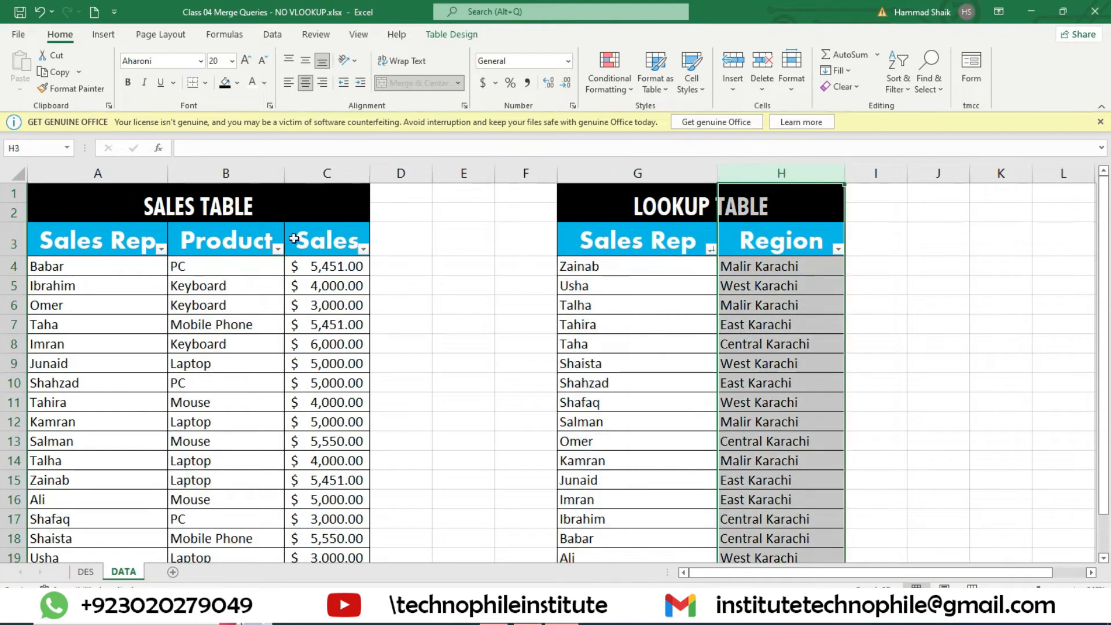
pyautogui.click(114, 175)
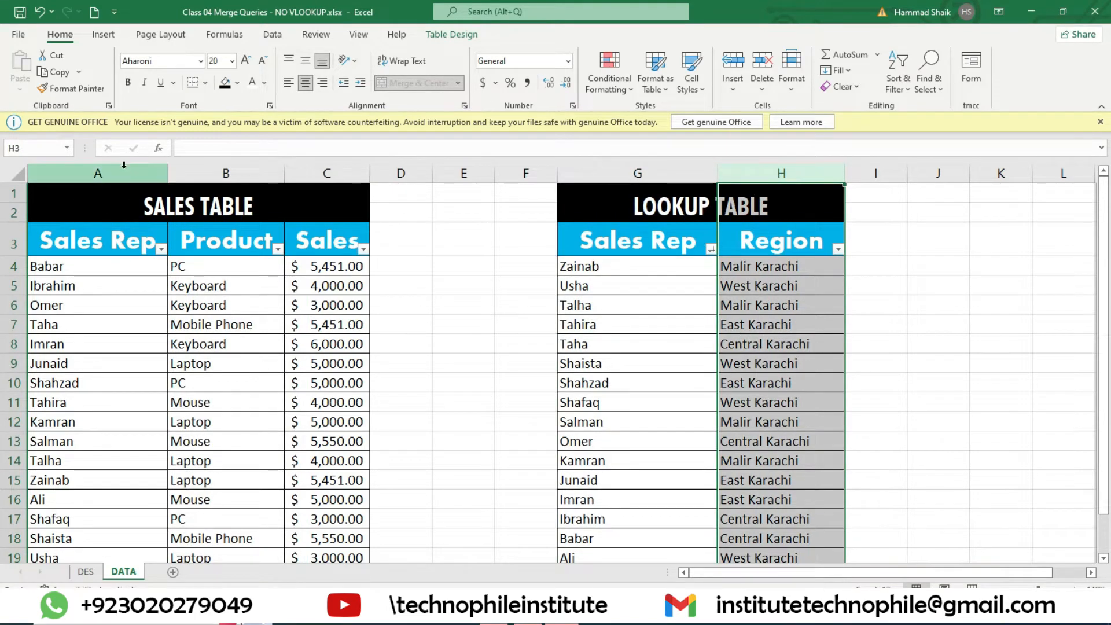
pyautogui.click(772, 251)
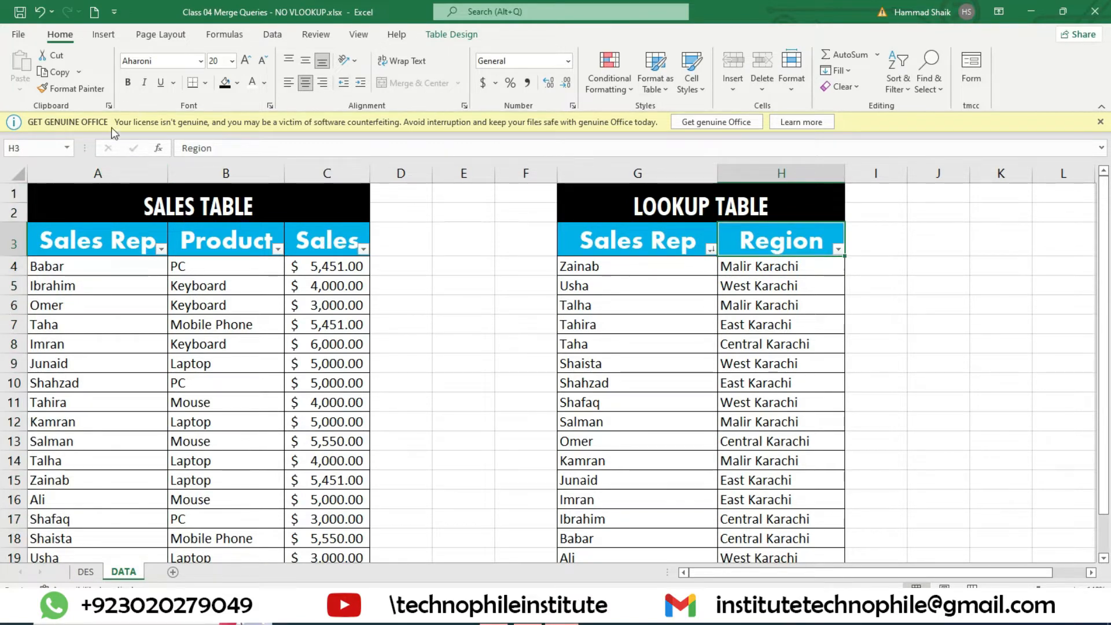
pyautogui.click(275, 34)
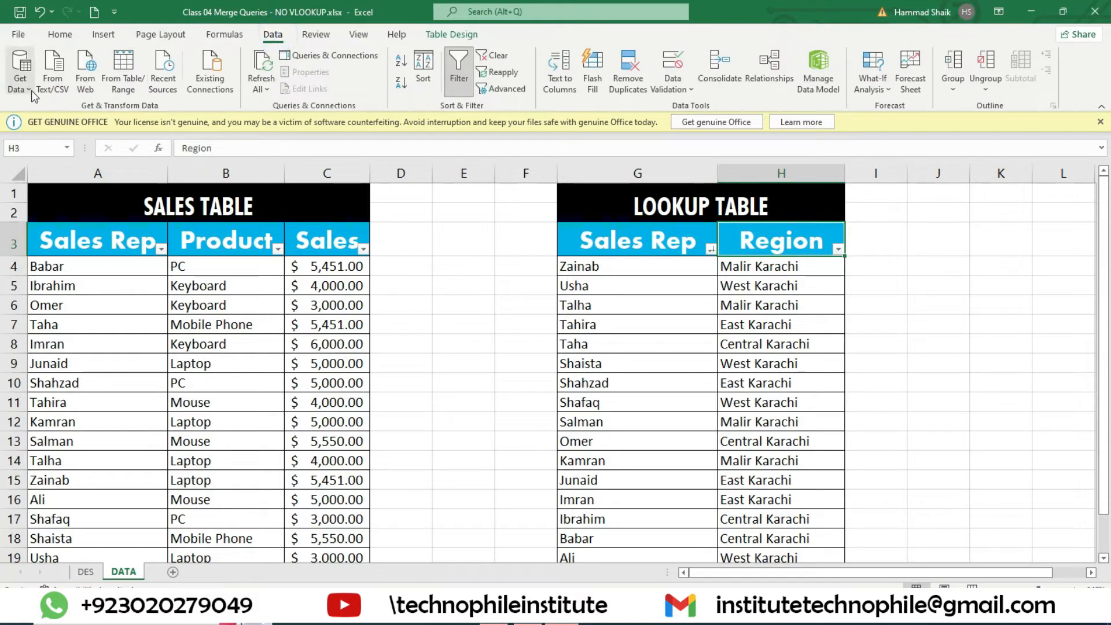
# Step: Create a new blank workbook and show its data import commands
pyautogui.click(17, 33)
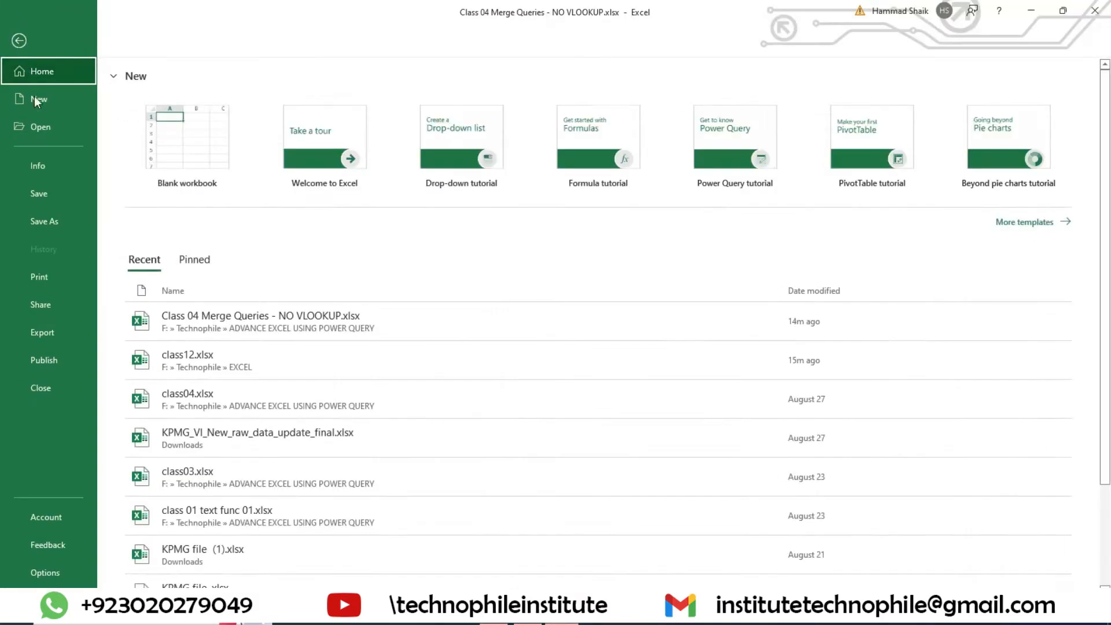
pyautogui.click(35, 96)
pyautogui.click(198, 99)
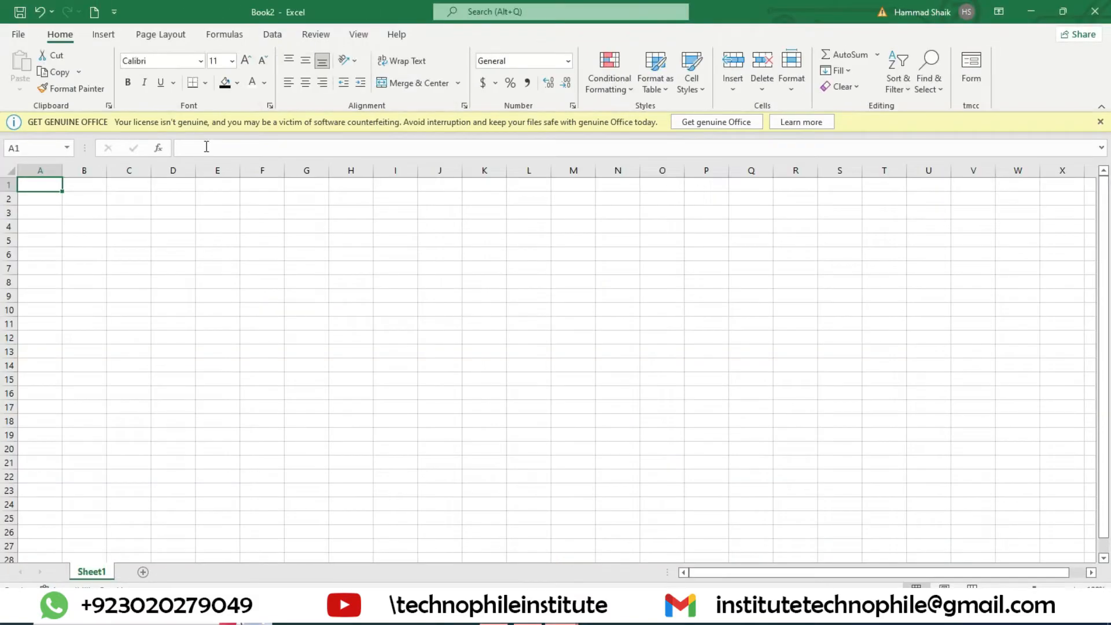
pyautogui.scroll(3, 538, 228)
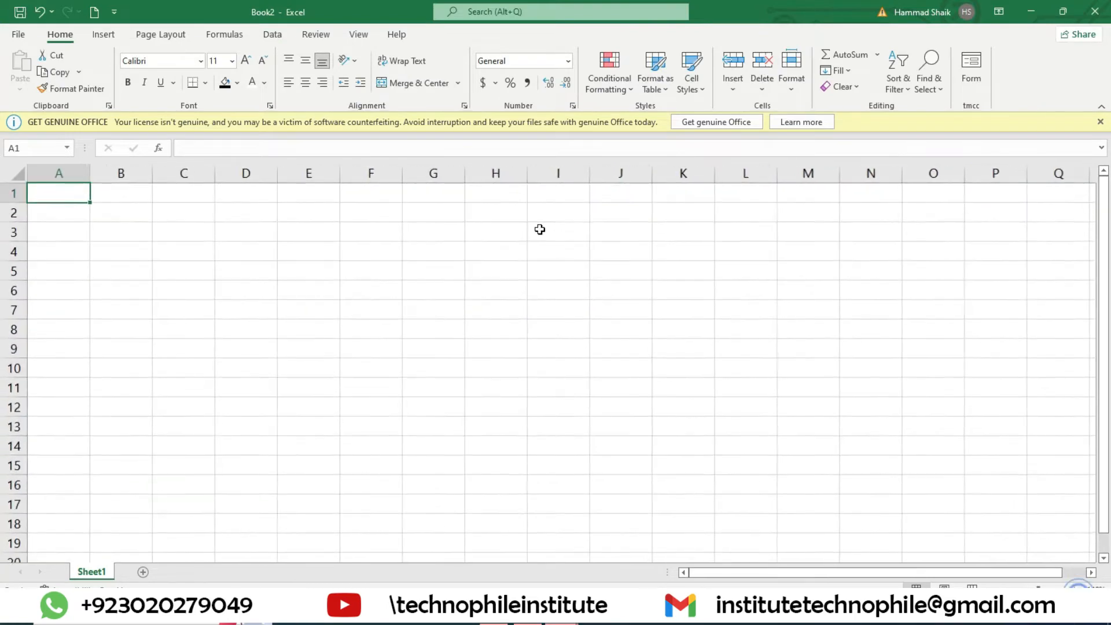
pyautogui.click(273, 36)
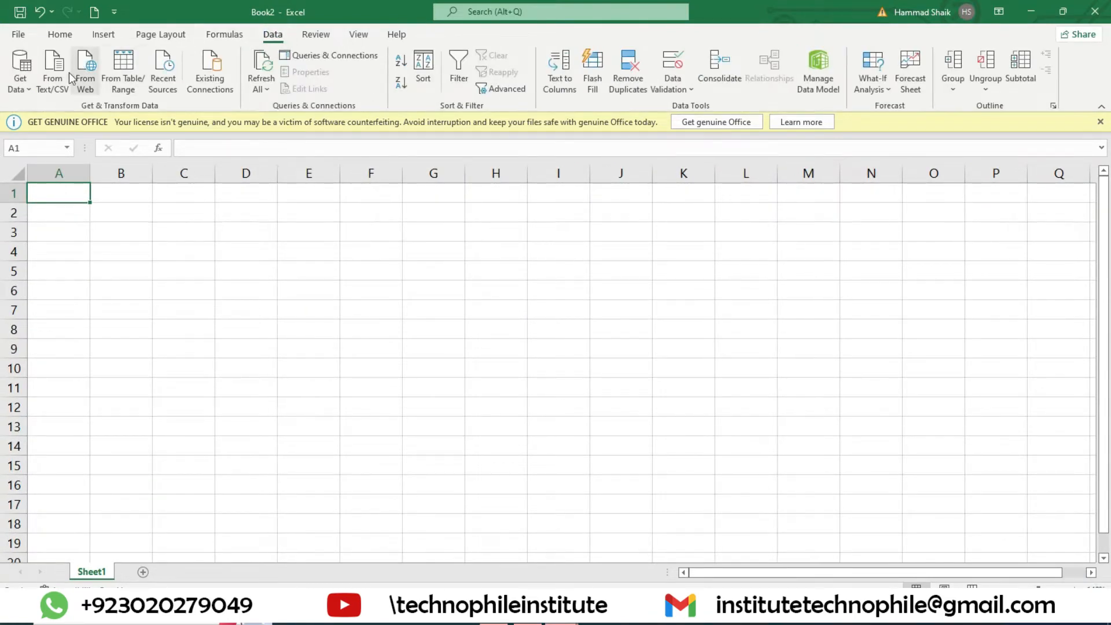
pyautogui.click(19, 91)
pyautogui.moveTo(61, 116)
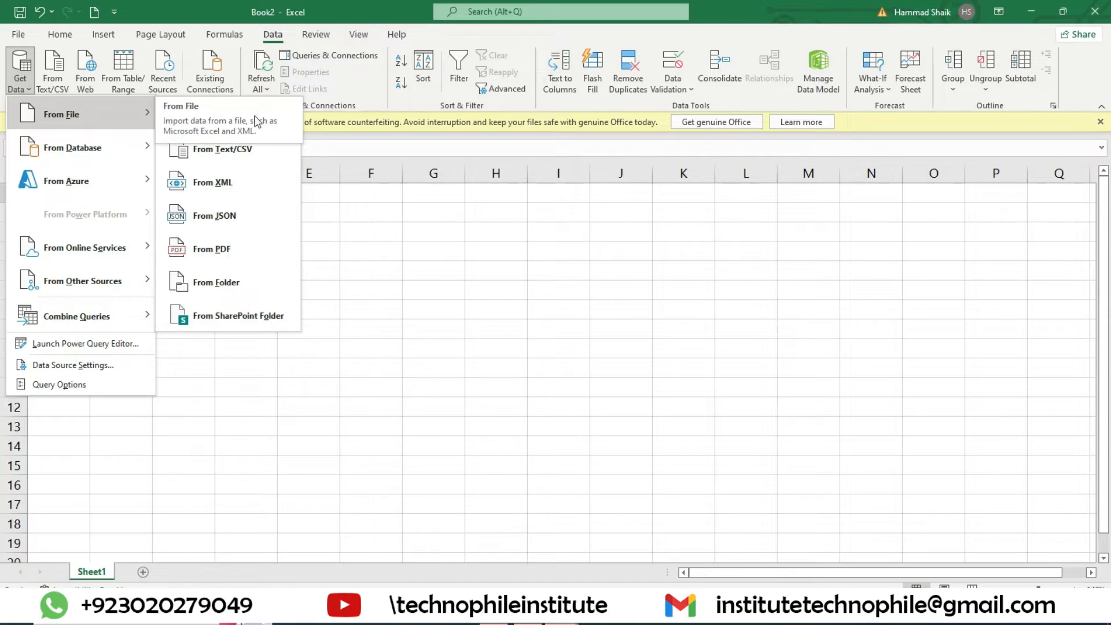
pyautogui.click(452, 242)
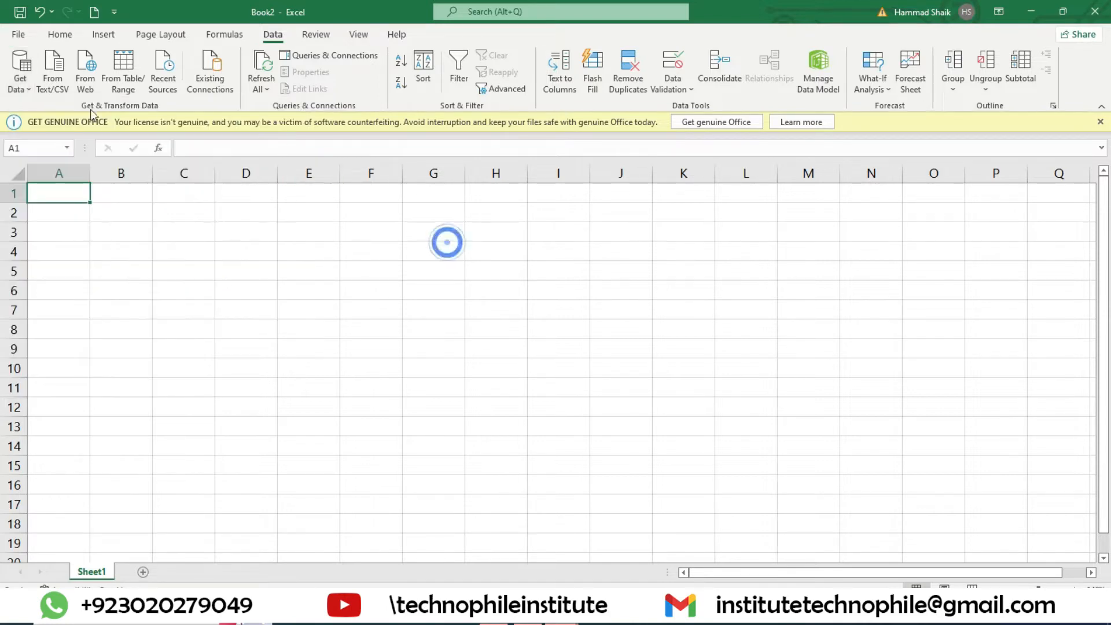
# Step: Import data from the Excel workbook "Class 04 Merge Queries - NO VLOOKUP.xlsx" in the ADVANCE EXCEL USING POWER QUERY folder
pyautogui.click(19, 81)
pyautogui.moveTo(85, 129)
pyautogui.click(213, 124)
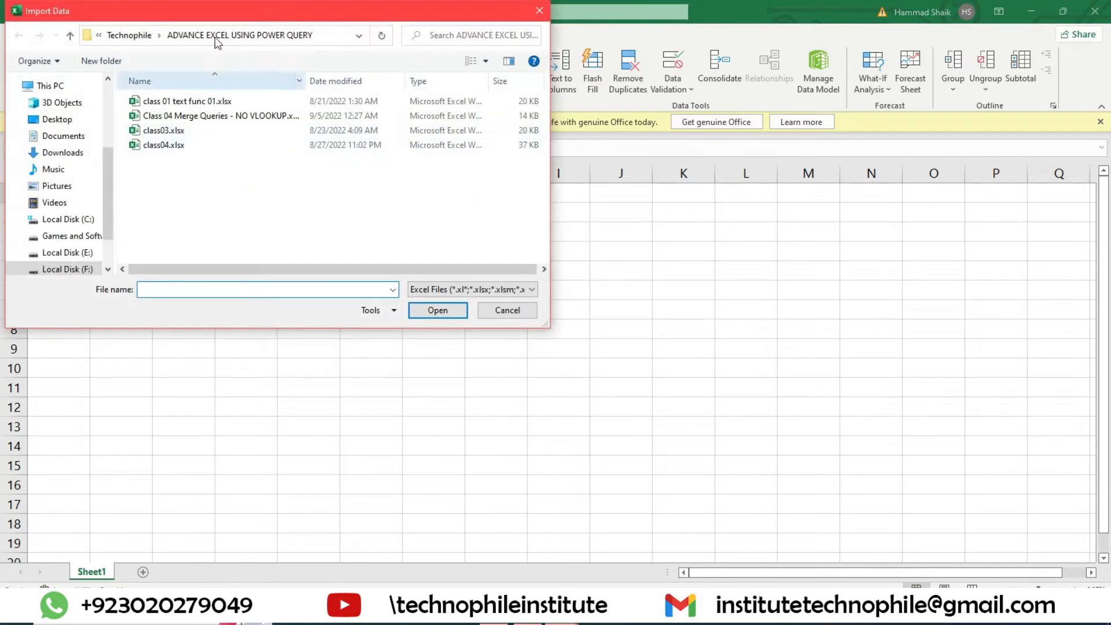
pyautogui.moveTo(197, 9); pyautogui.dragTo(422, 80)
pyautogui.click(396, 186)
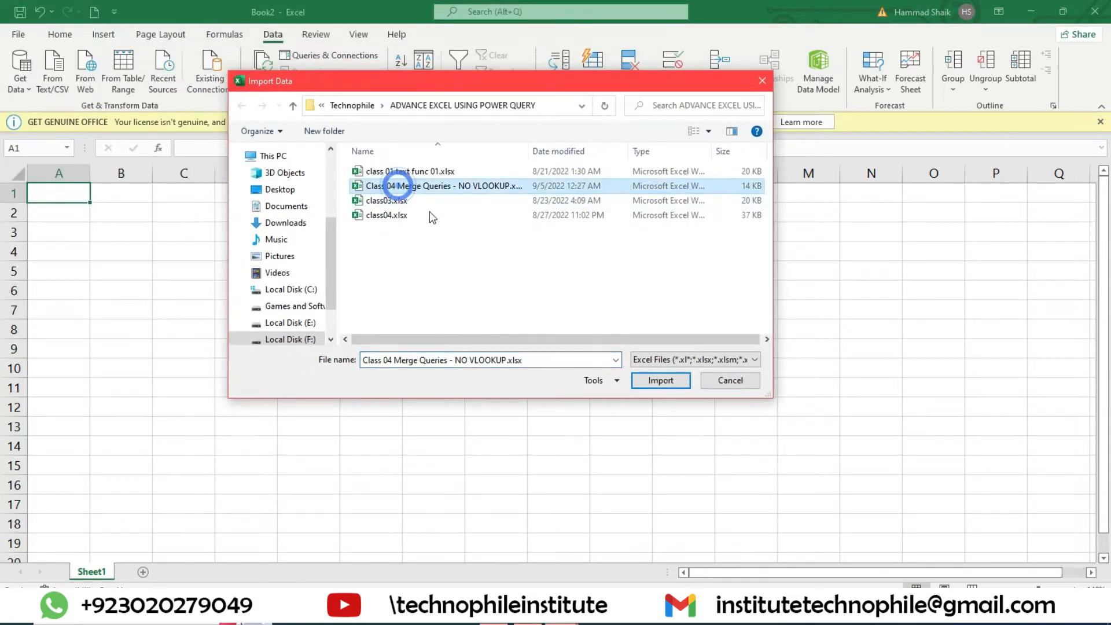
pyautogui.click(641, 381)
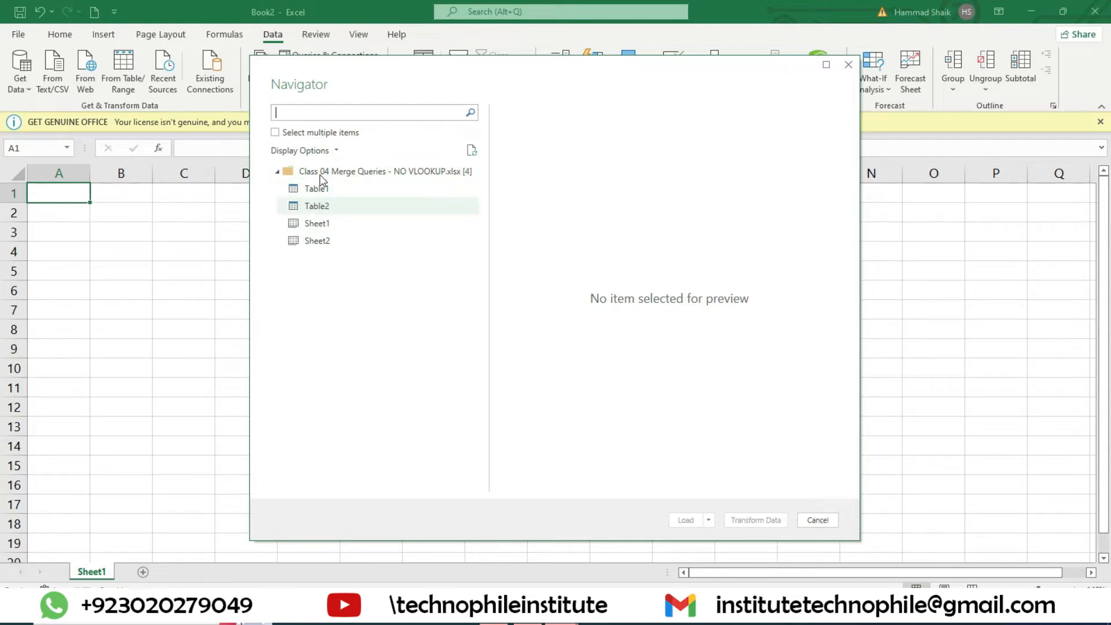
# Step: Enable selection of multiple items, choose Table1 and Table2, and load both as queries
pyautogui.click(275, 133)
pyautogui.click(292, 189)
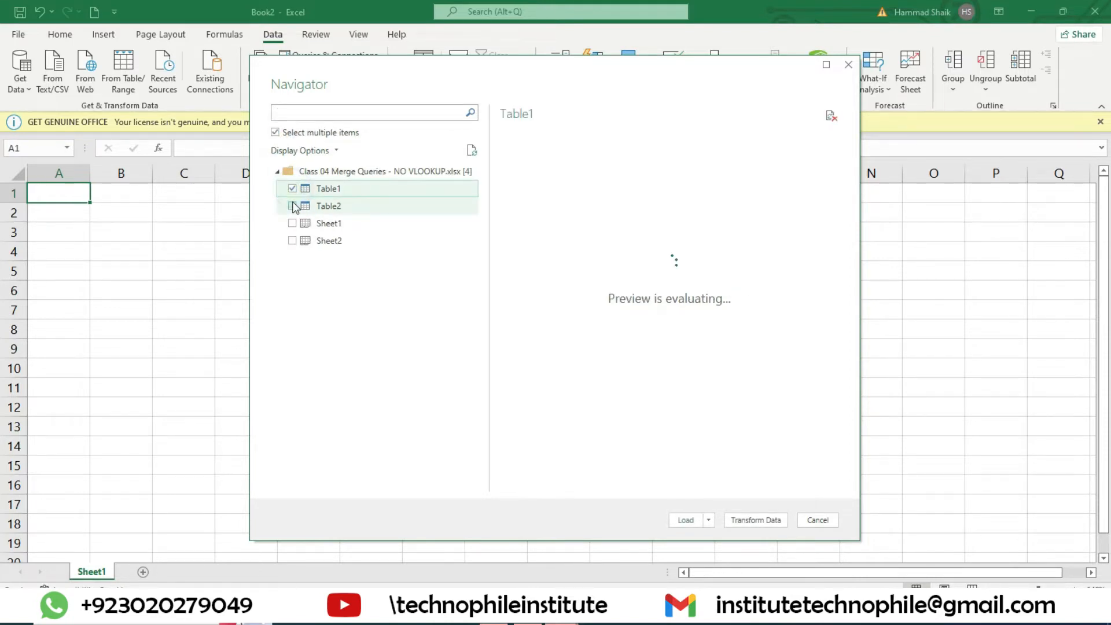
pyautogui.click(292, 206)
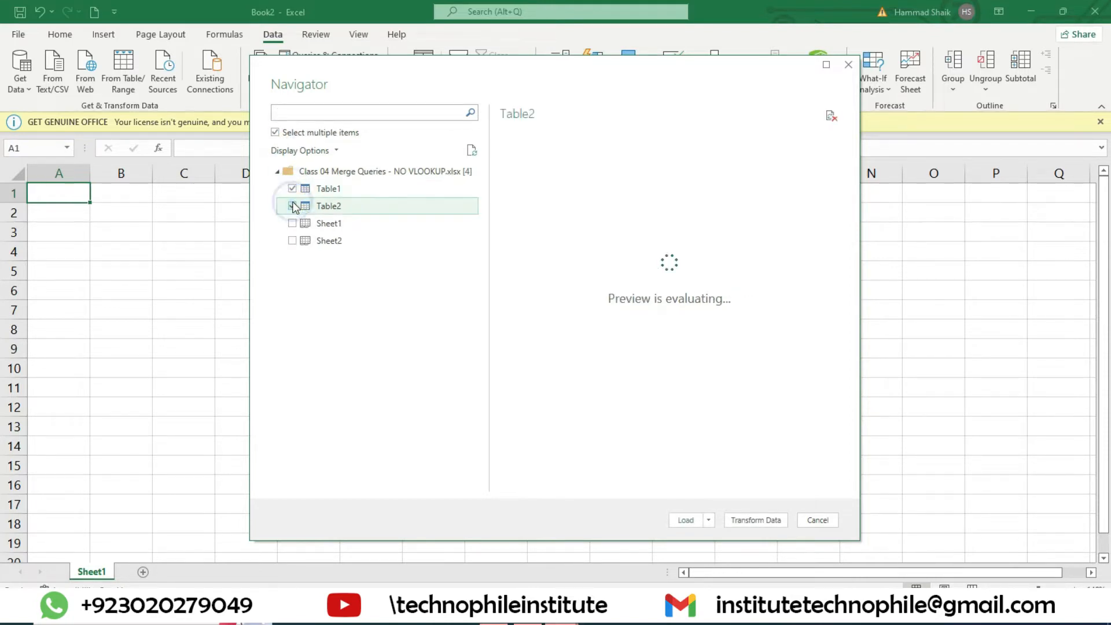
pyautogui.click(686, 520)
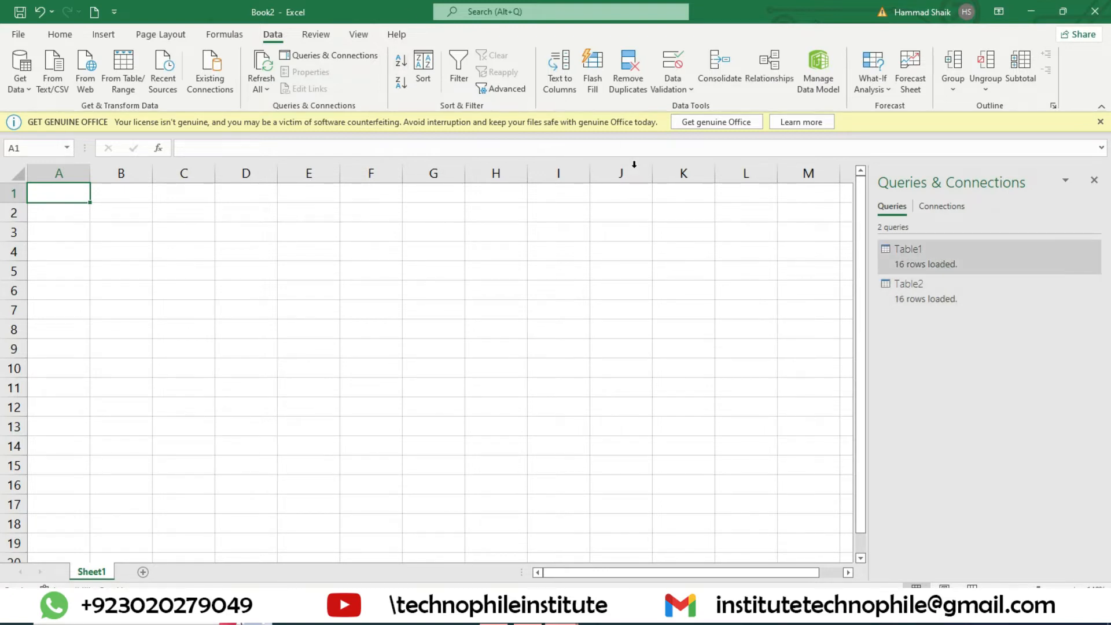
# Step: Open the Table1 query in the Power Query Editor and move Table2 above Table1 in the query order
pyautogui.scroll(-5, 336, 435)
pyautogui.scroll(5, 336, 435)
pyautogui.doubleClick(921, 260)
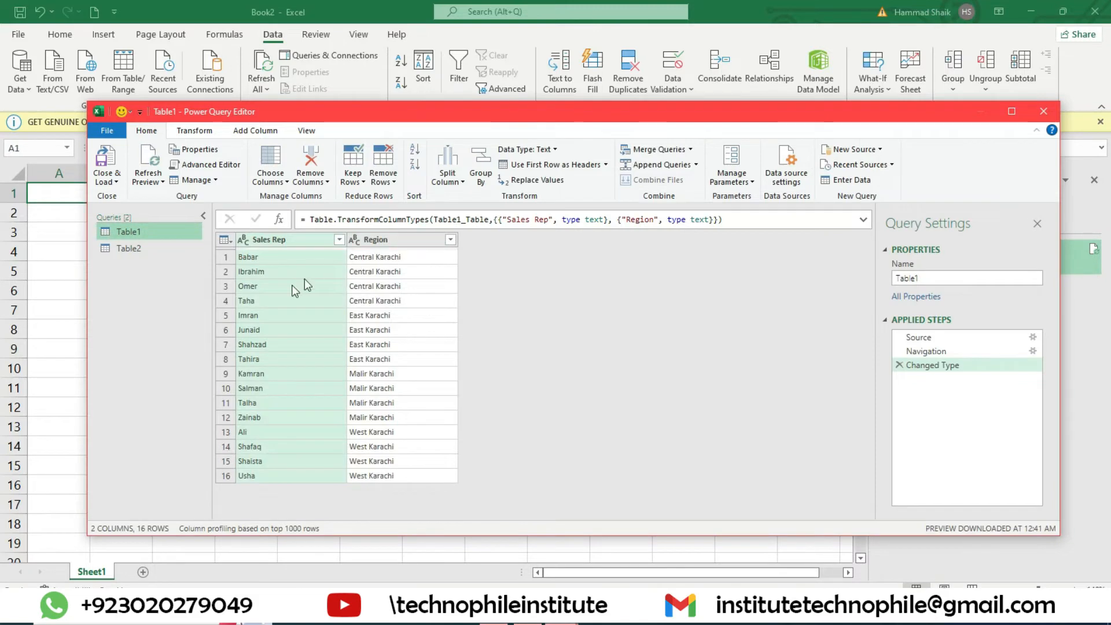
pyautogui.click(141, 249)
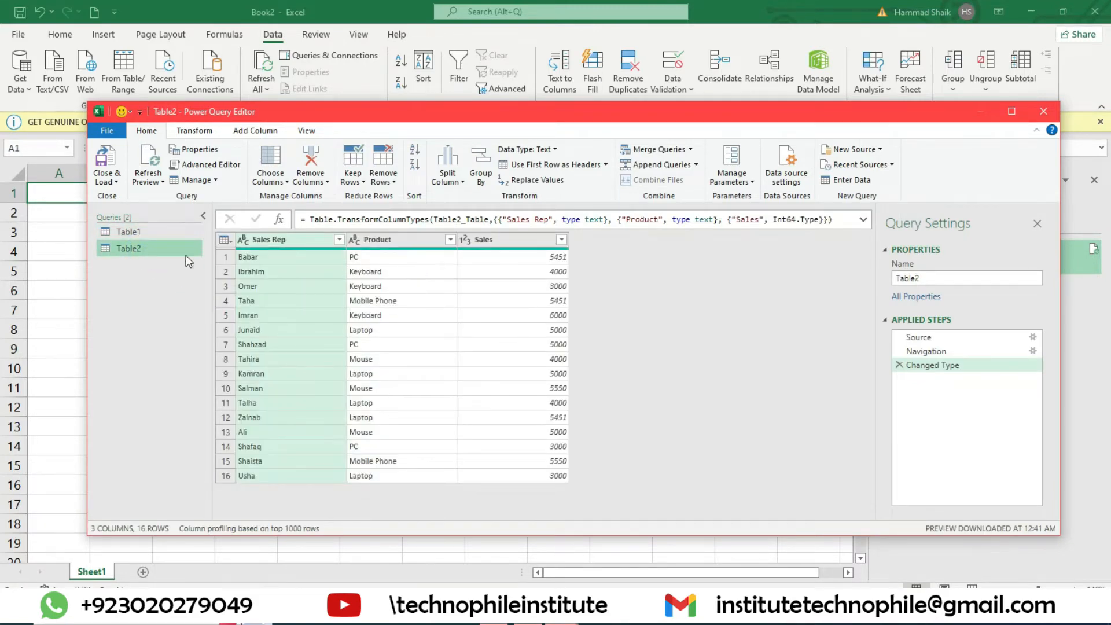
pyautogui.moveTo(151, 230); pyautogui.dragTo(148, 250)
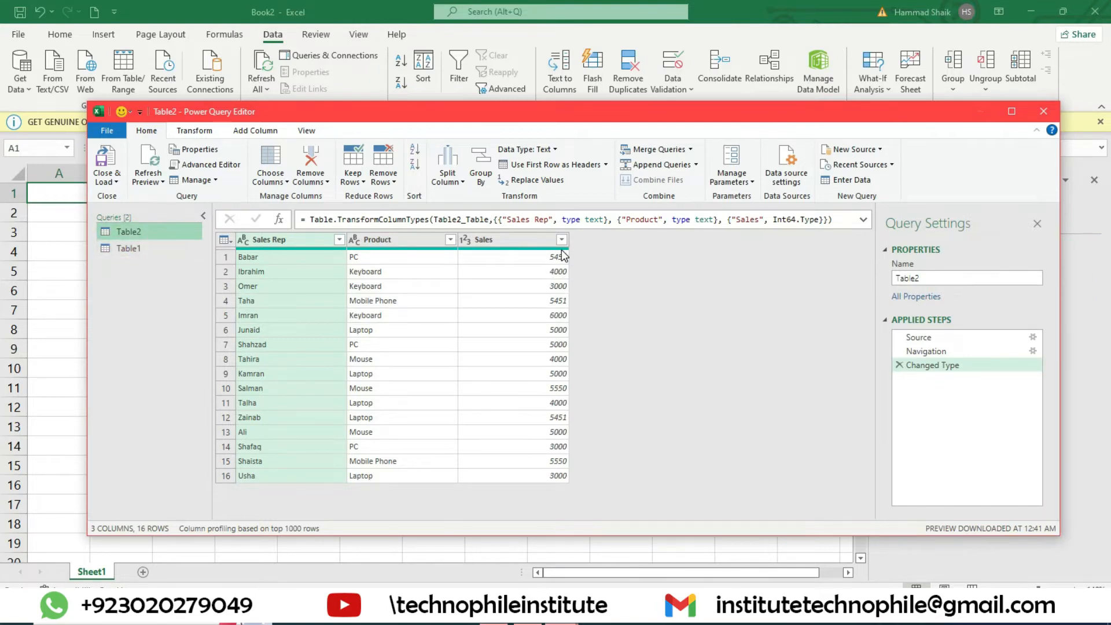
pyautogui.click(123, 249)
pyautogui.click(140, 232)
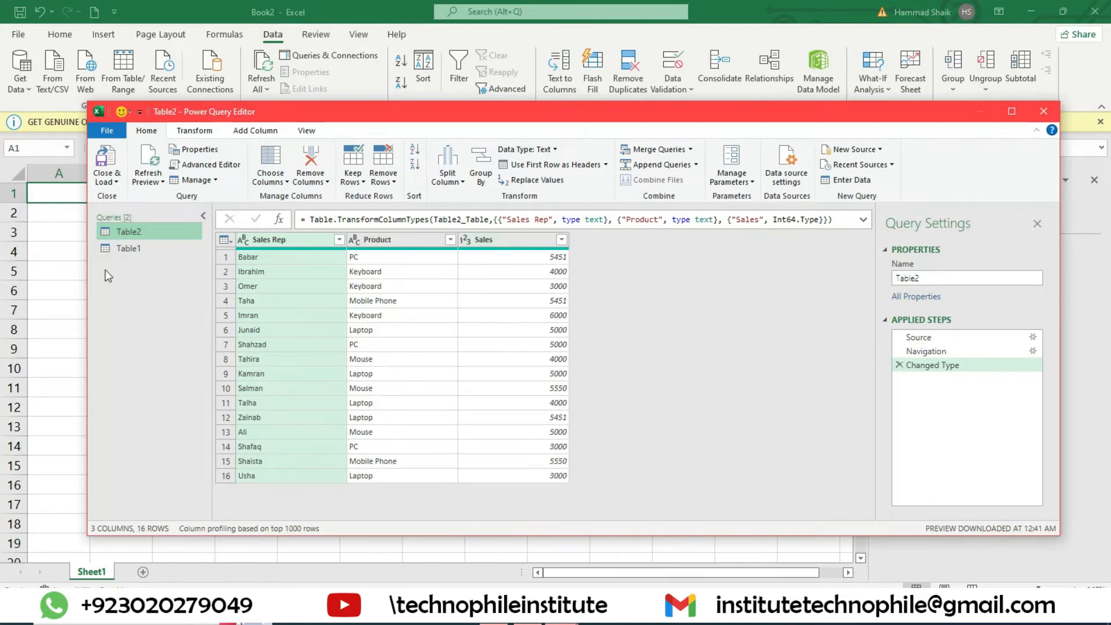
pyautogui.click(125, 249)
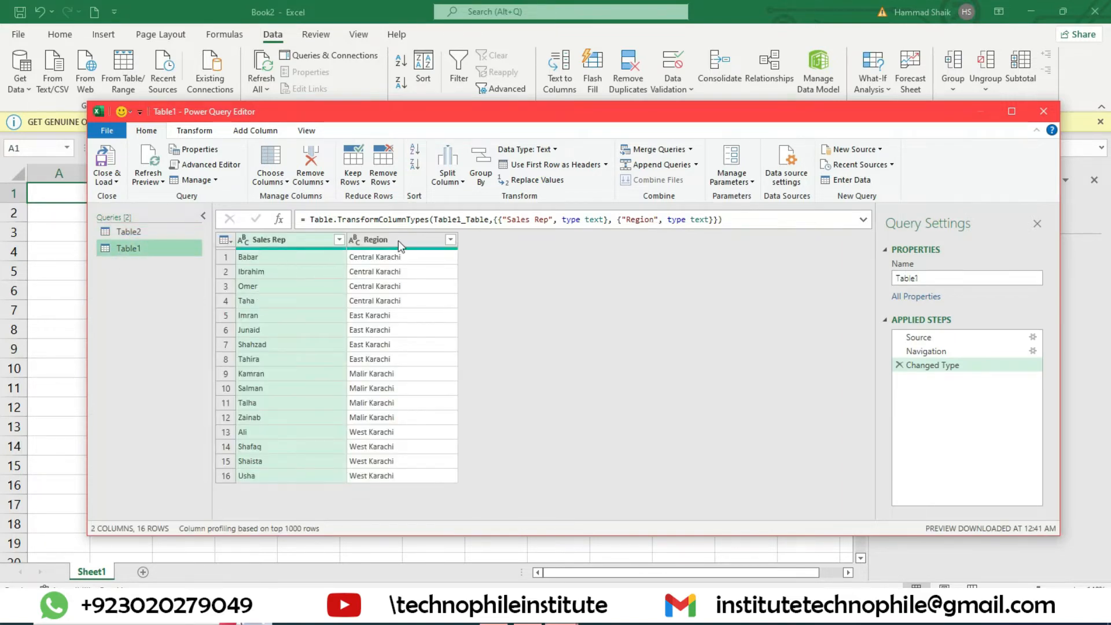
# Step: Start a merge as a new query from the Table2 query, with Table2 as the first table
pyautogui.click(154, 231)
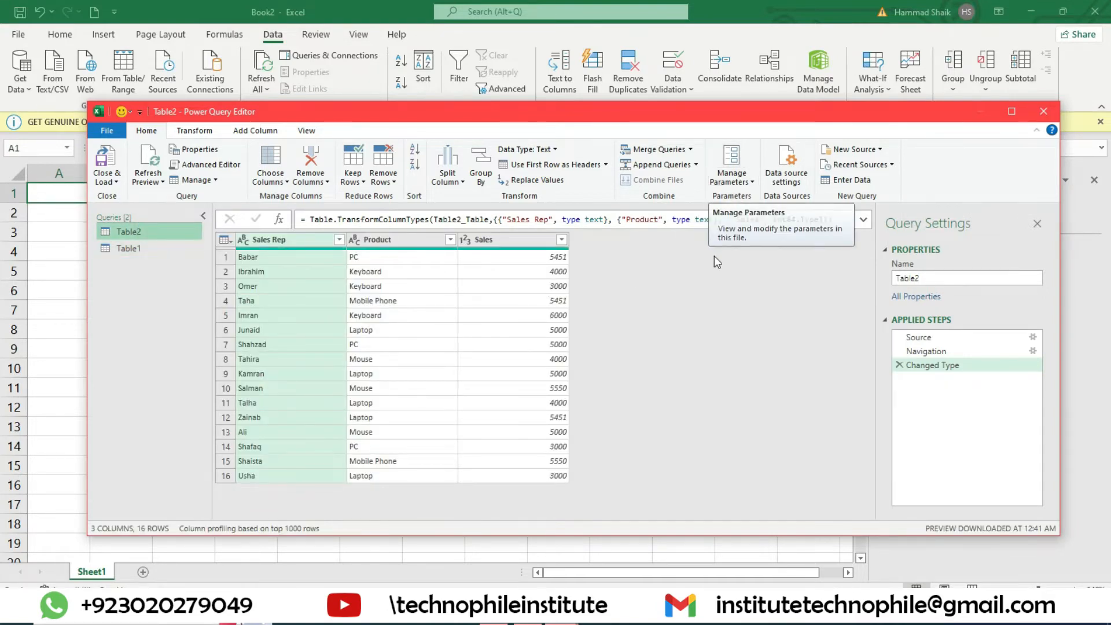
pyautogui.click(683, 151)
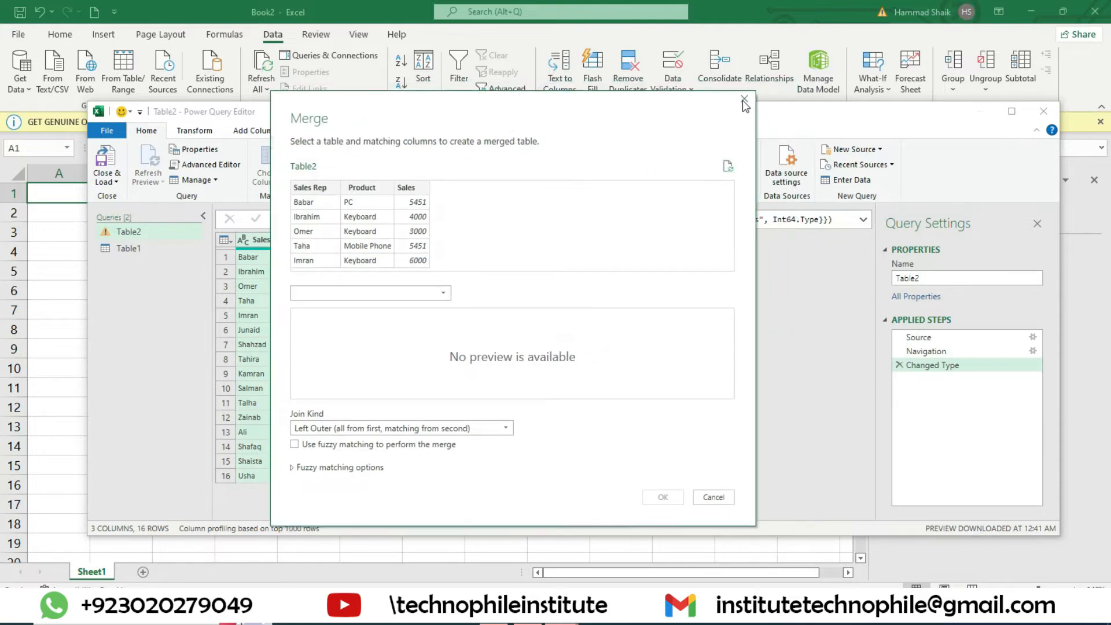
pyautogui.click(744, 100)
pyautogui.click(690, 149)
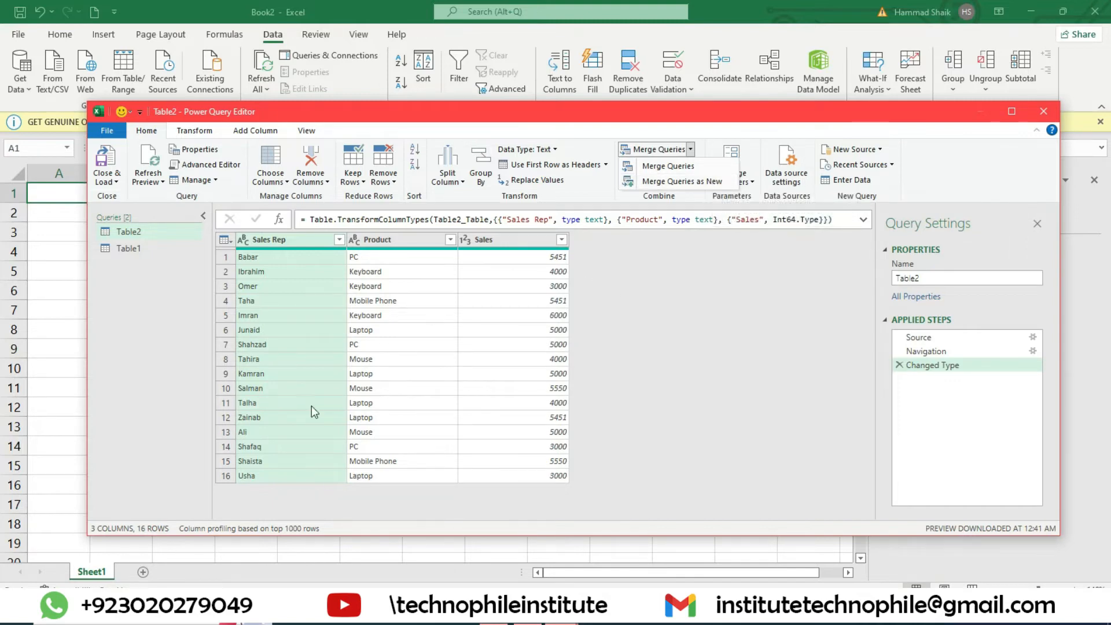
pyautogui.click(686, 182)
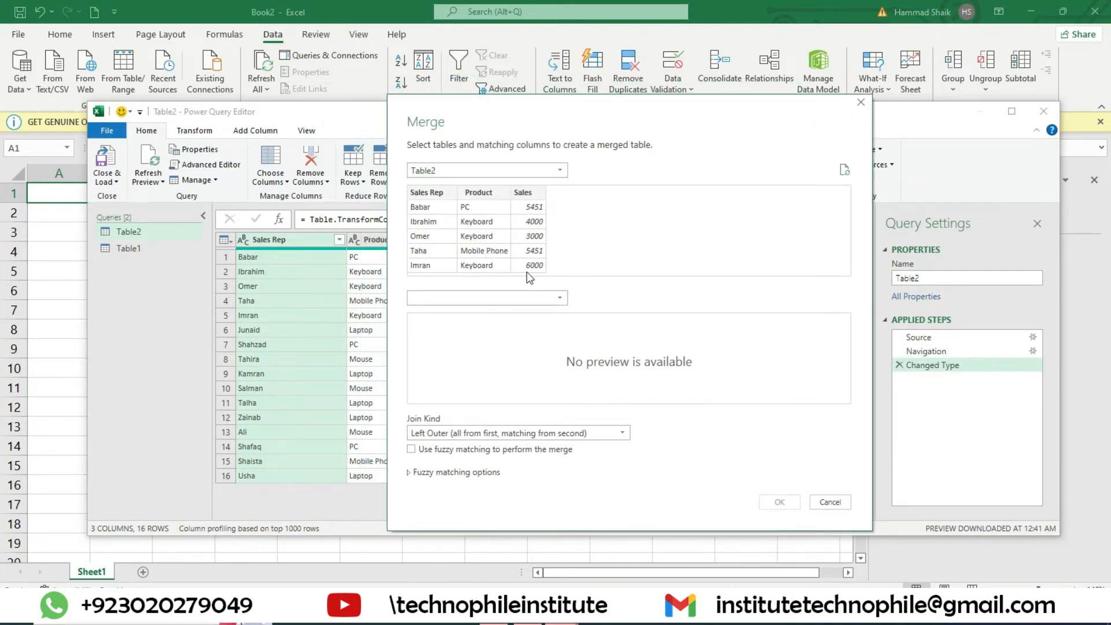
pyautogui.click(471, 171)
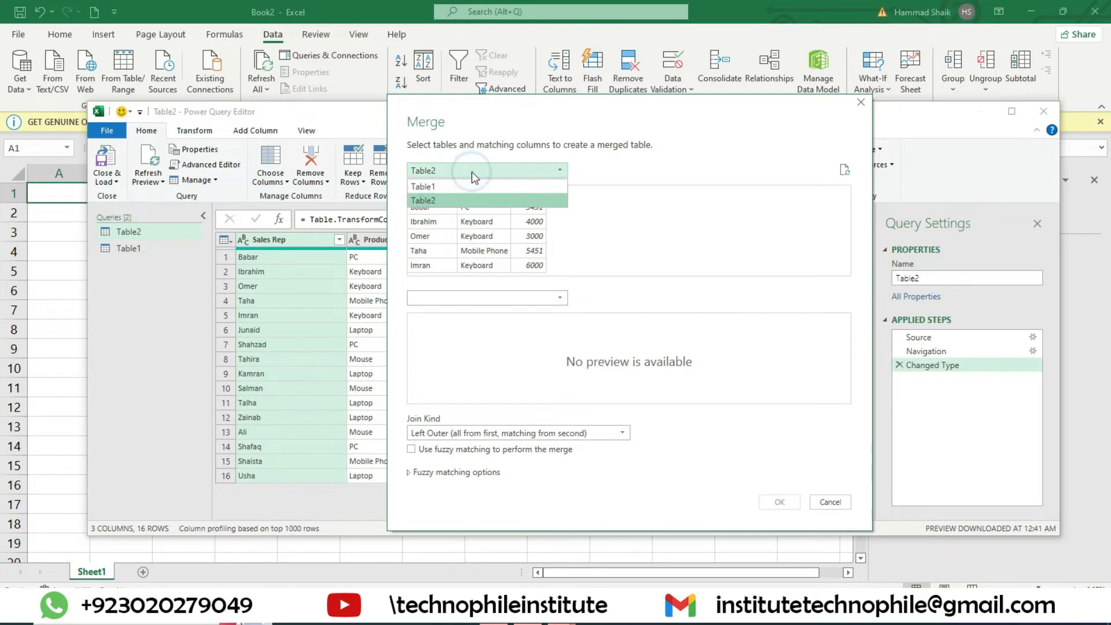
pyautogui.click(448, 201)
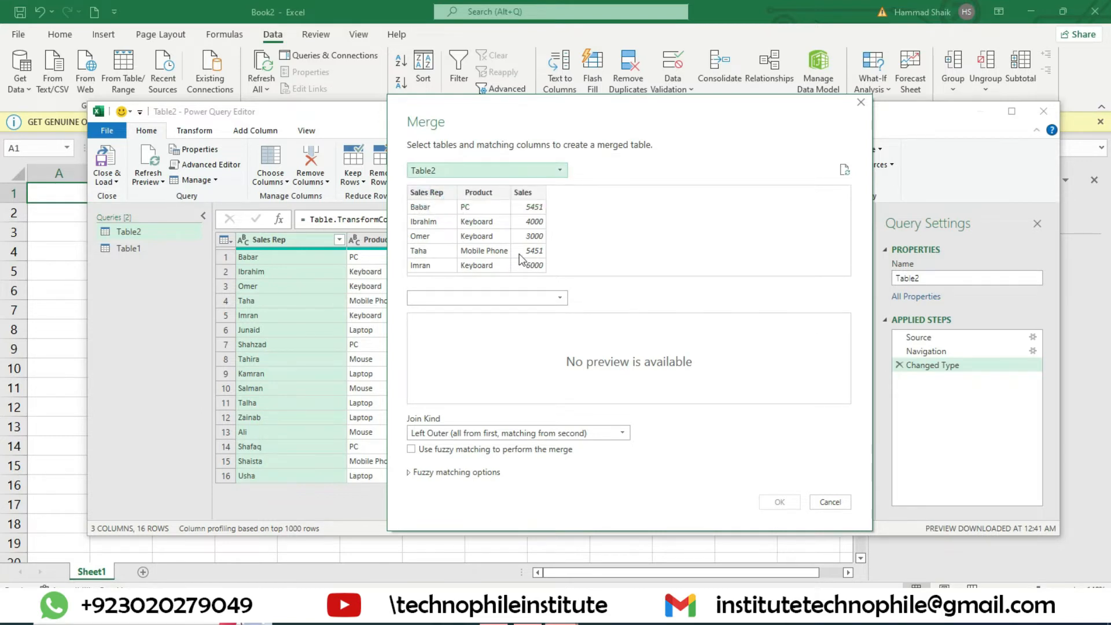
pyautogui.click(428, 174)
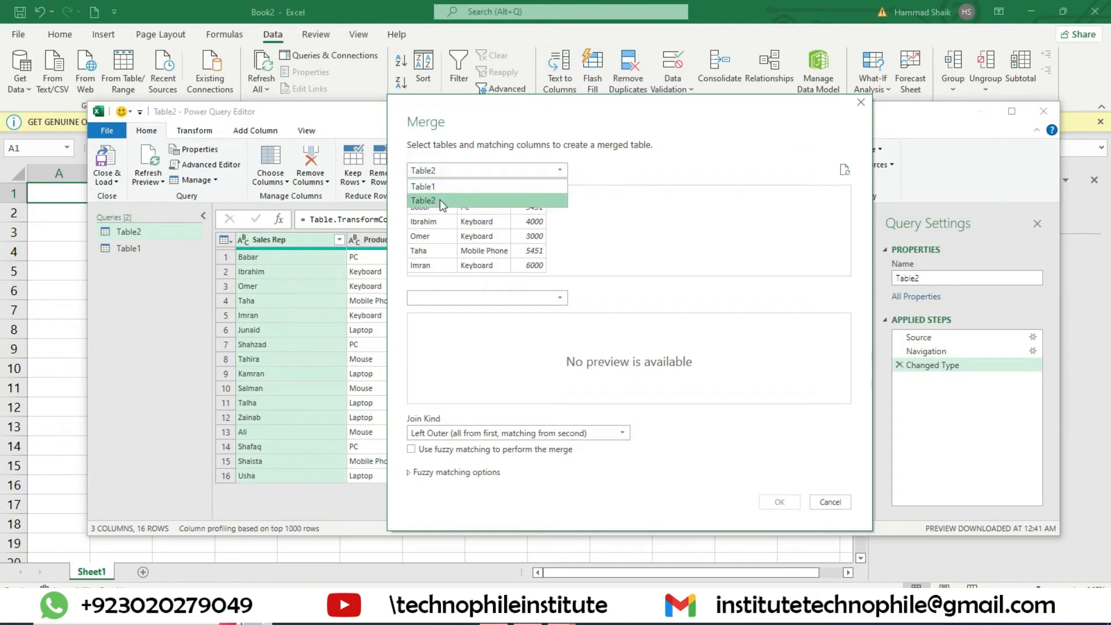
pyautogui.click(435, 199)
# Step: Choose Table1 as the second table and match both tables on their Sales Rep columns
pyautogui.click(439, 297)
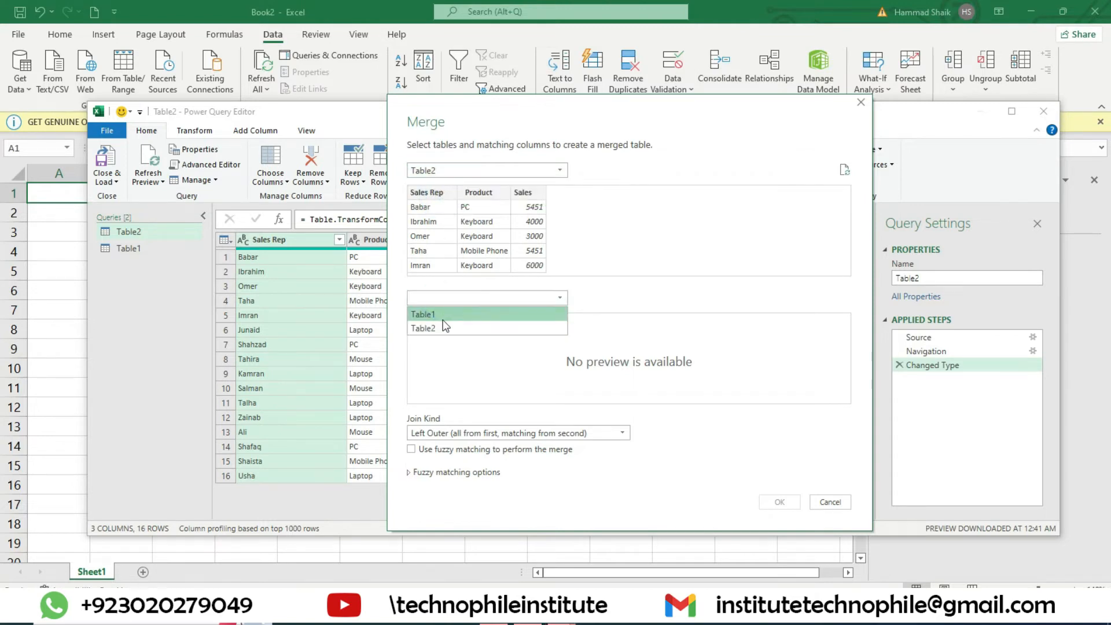
pyautogui.click(443, 322)
pyautogui.click(441, 320)
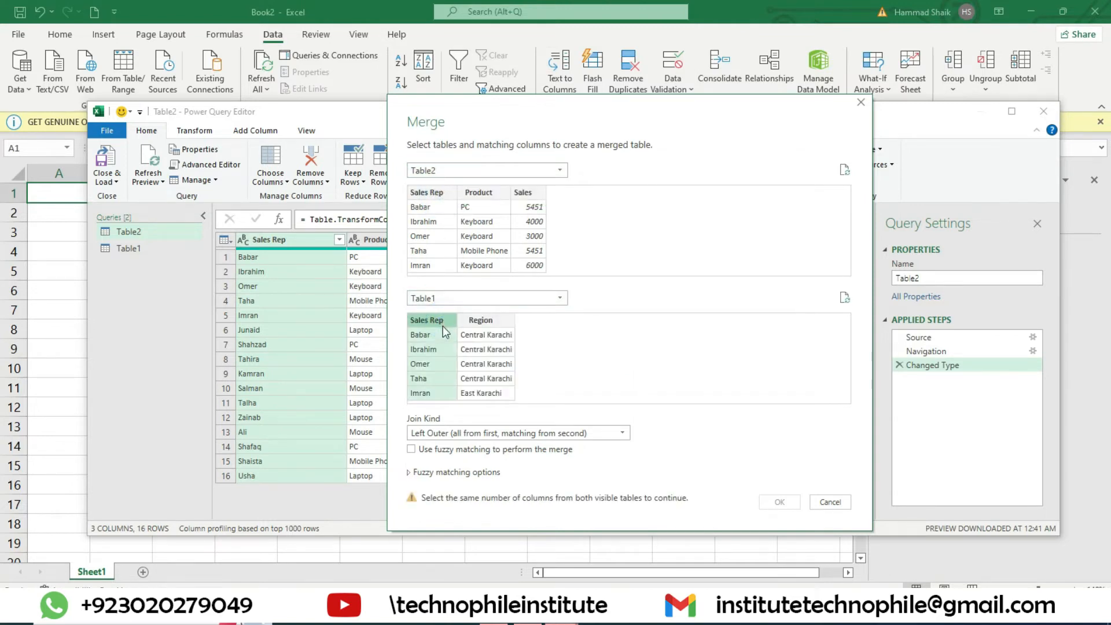
pyautogui.click(471, 299)
pyautogui.click(456, 316)
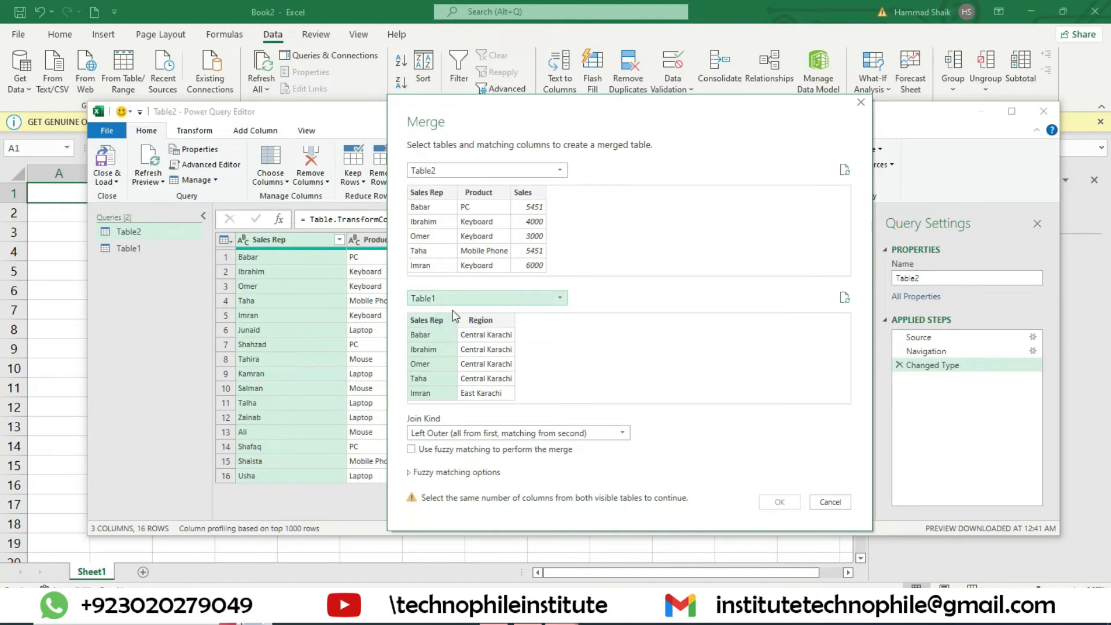
pyautogui.click(447, 171)
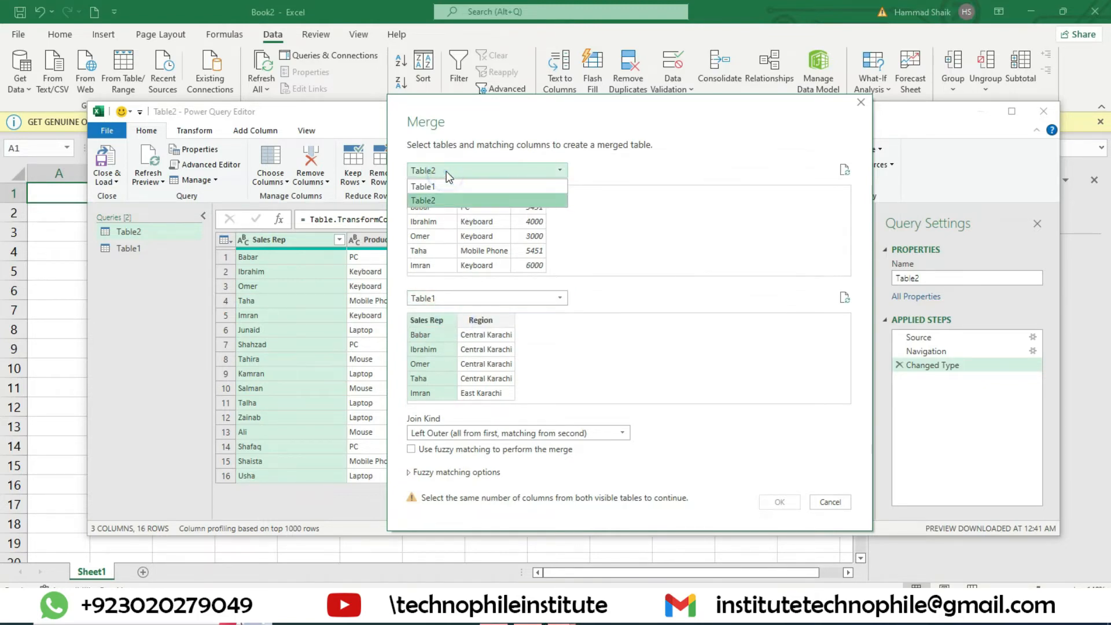
pyautogui.click(435, 200)
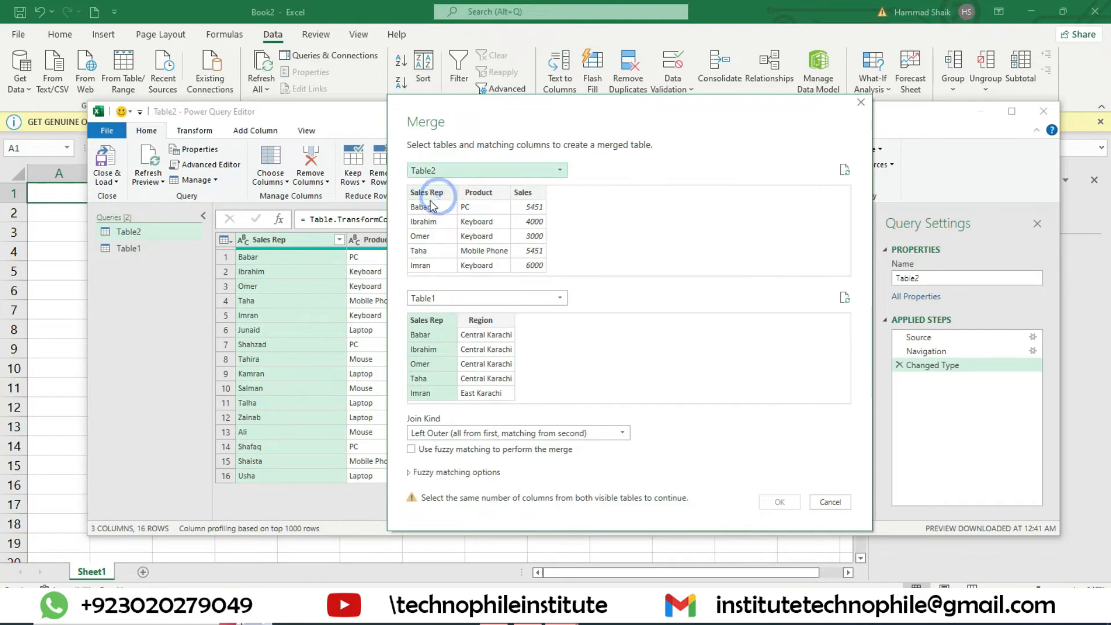
pyautogui.click(451, 298)
pyautogui.click(443, 315)
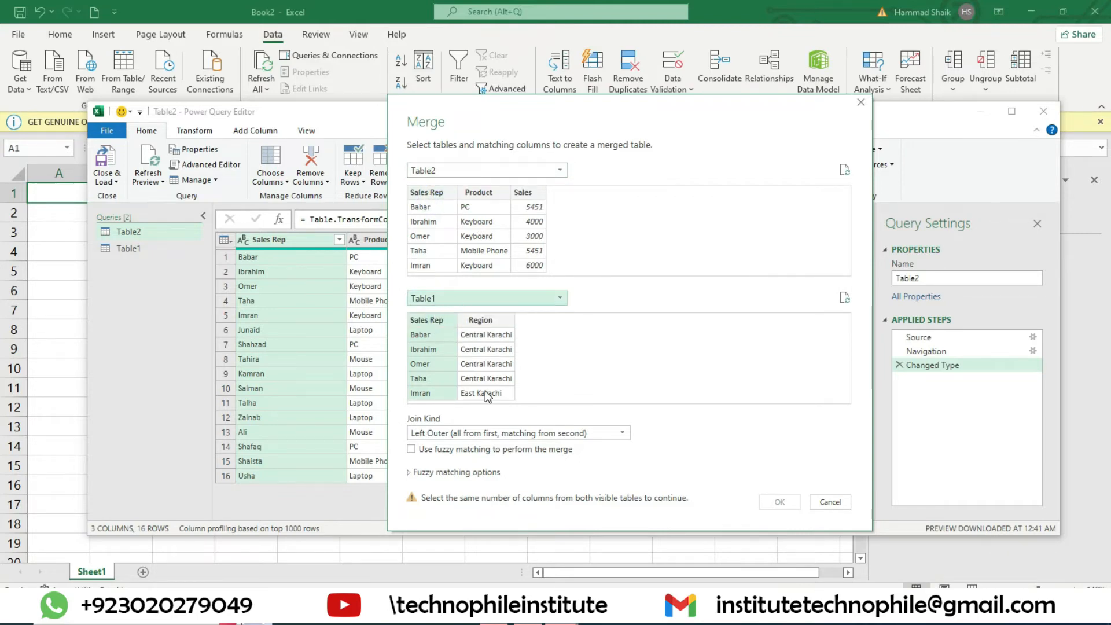
pyautogui.click(776, 502)
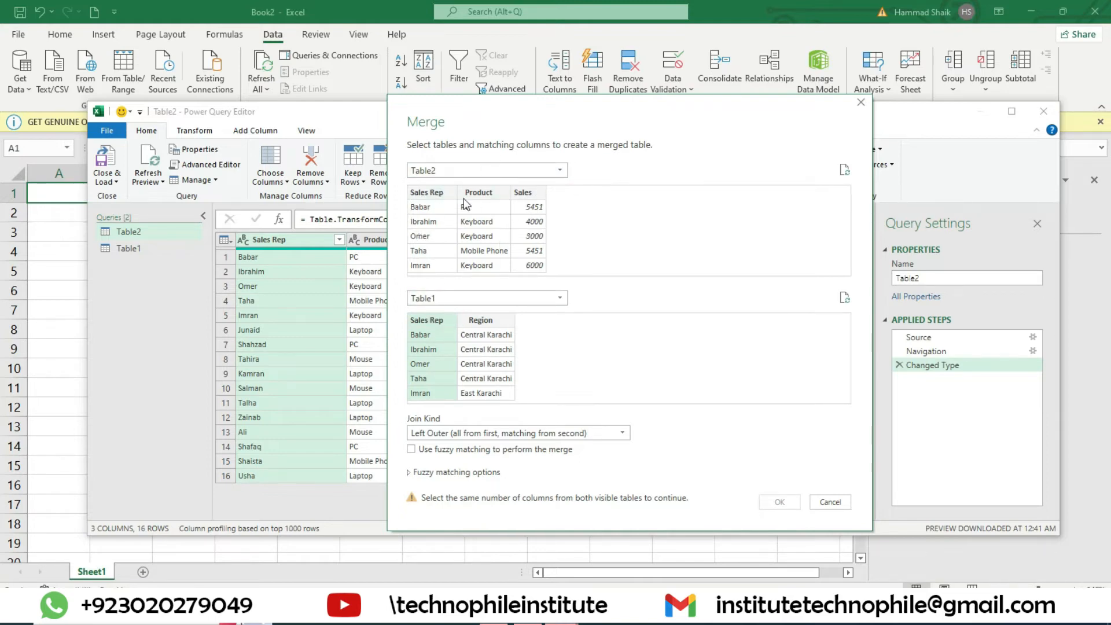
pyautogui.click(433, 192)
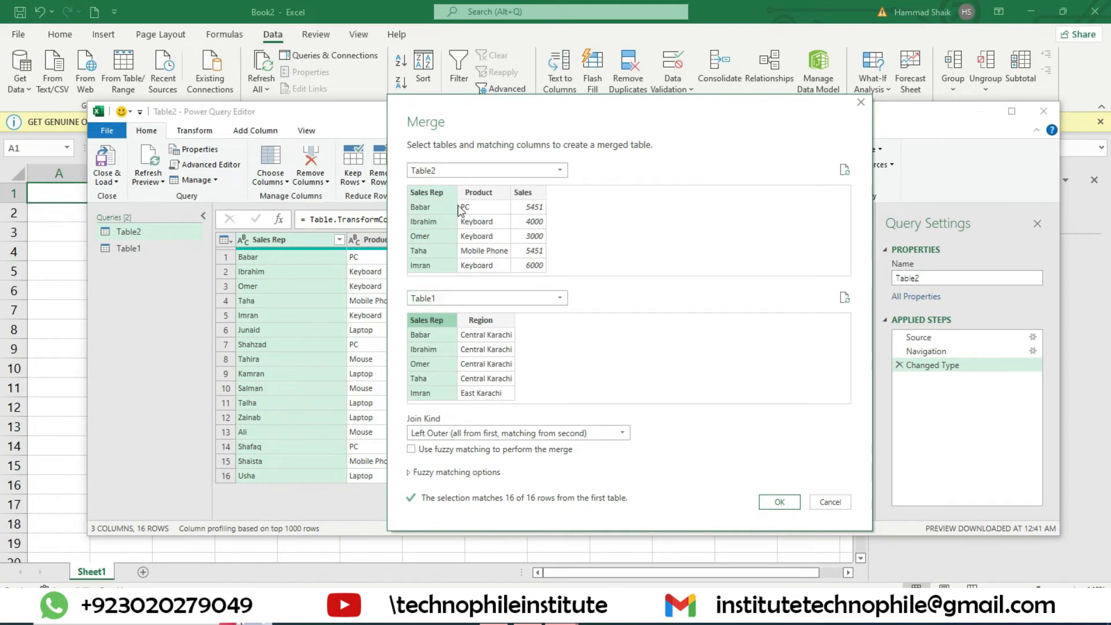
# Step: Set the join kind to Left Outer (all from first, matching from second) and create the merged query
pyautogui.click(441, 437)
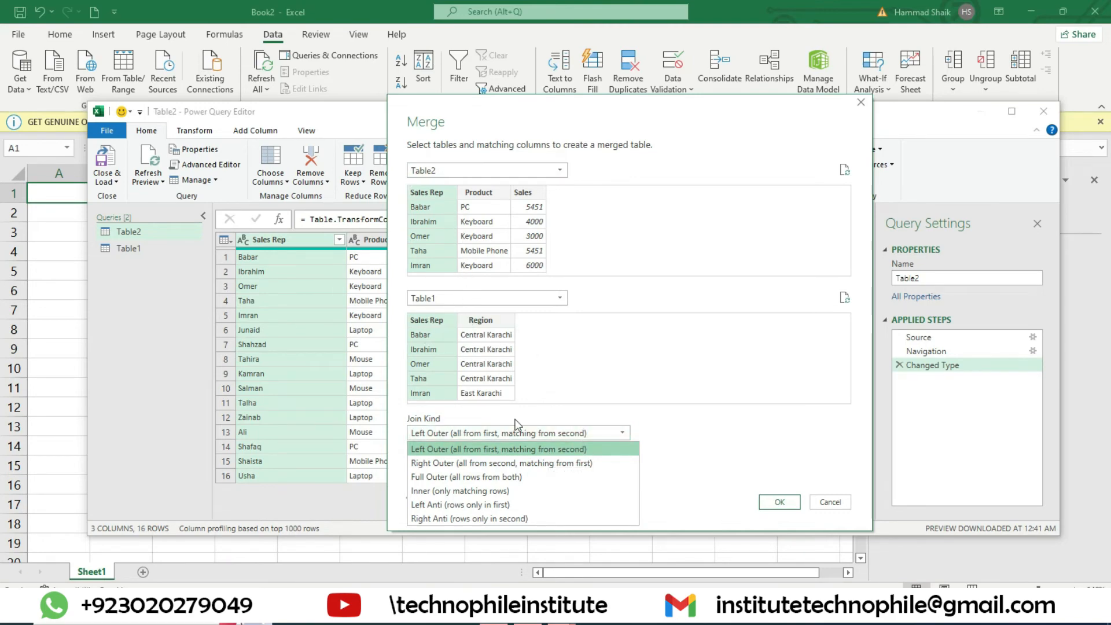
pyautogui.click(544, 447)
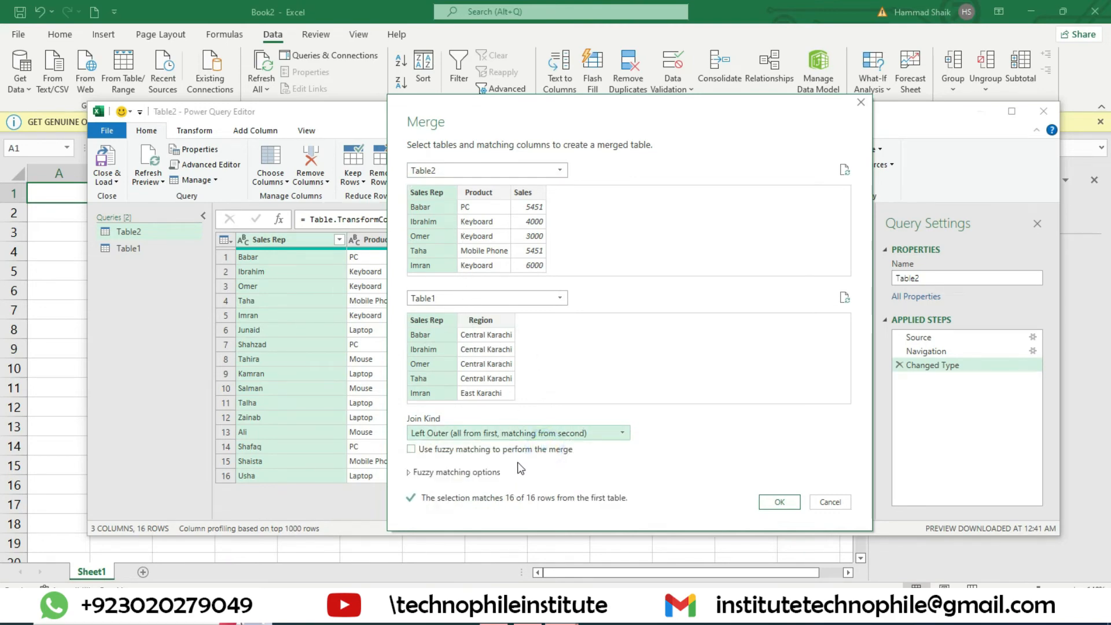
pyautogui.click(537, 434)
pyautogui.click(537, 434)
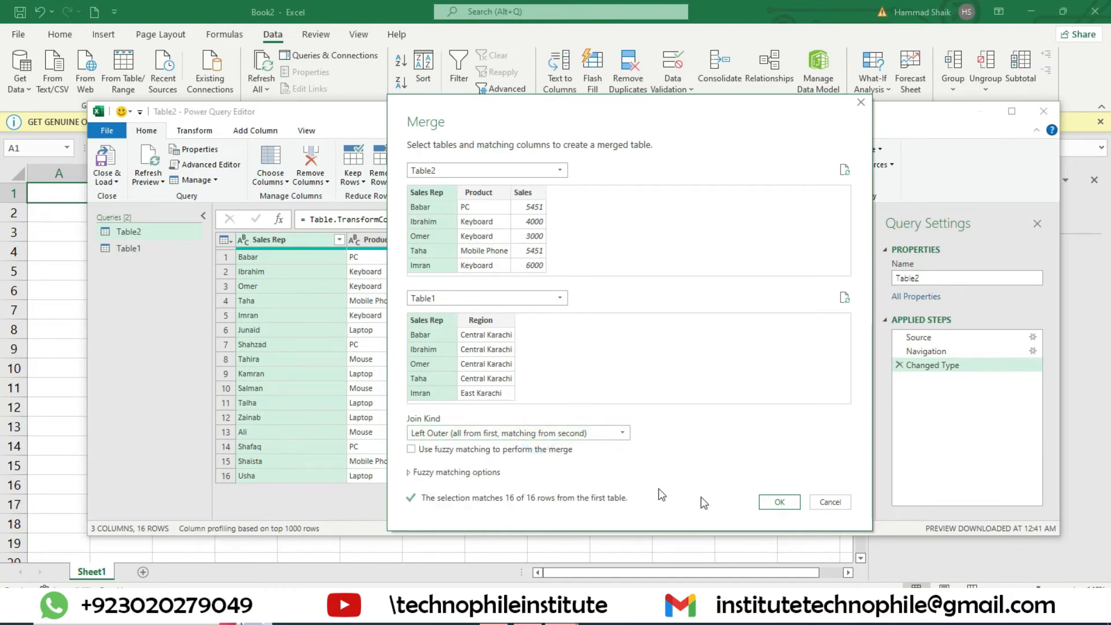
pyautogui.click(780, 503)
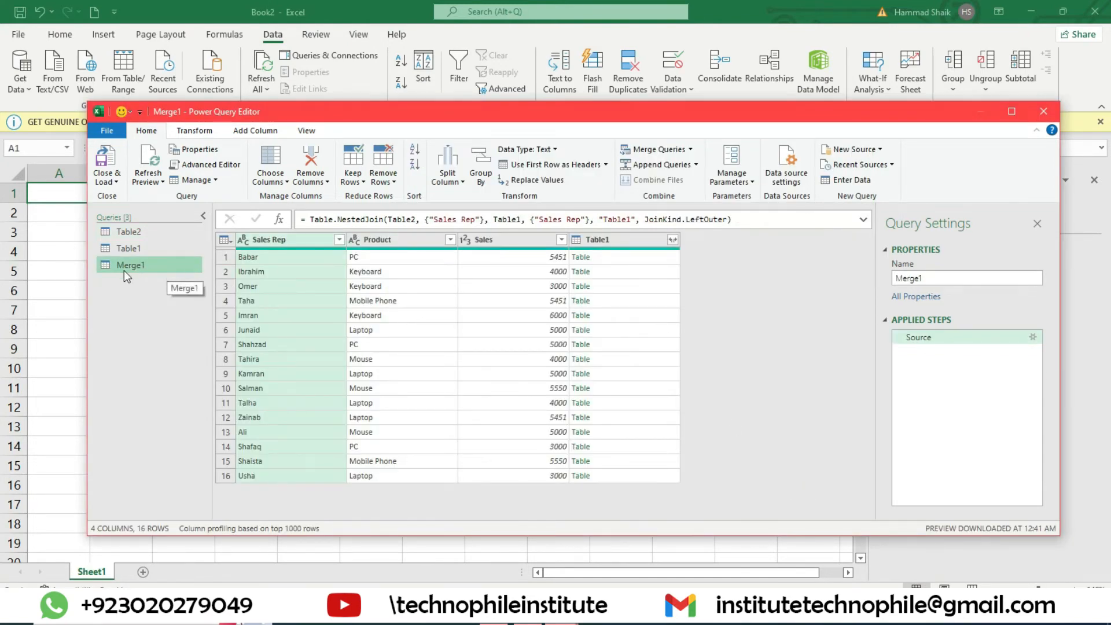
pyautogui.moveTo(283, 112); pyautogui.dragTo(370, 127)
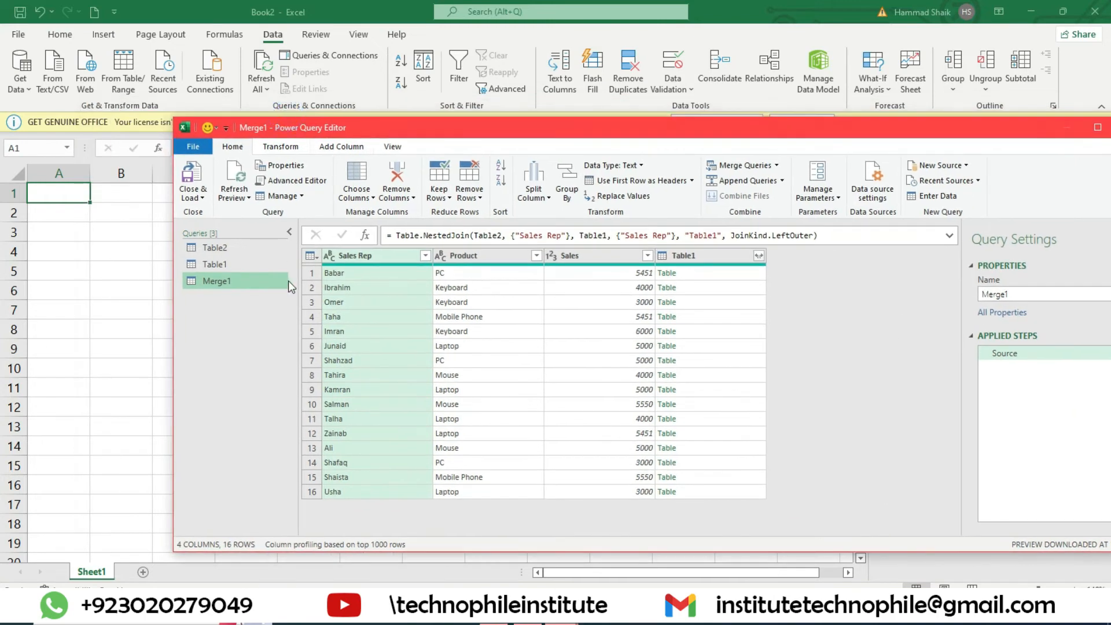
pyautogui.click(777, 165)
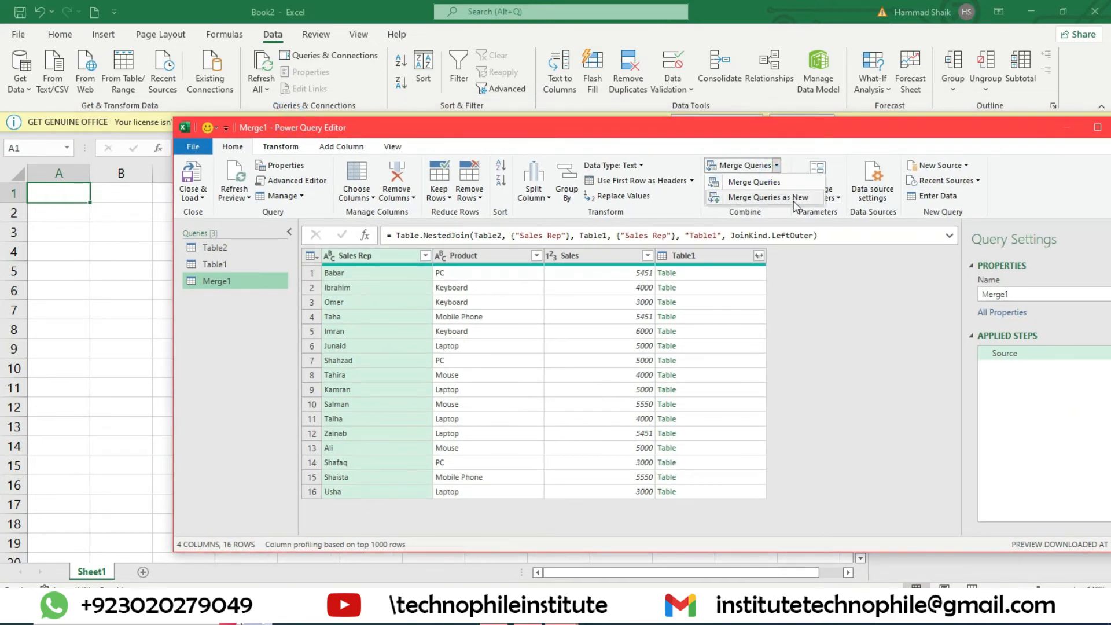
pyautogui.click(831, 331)
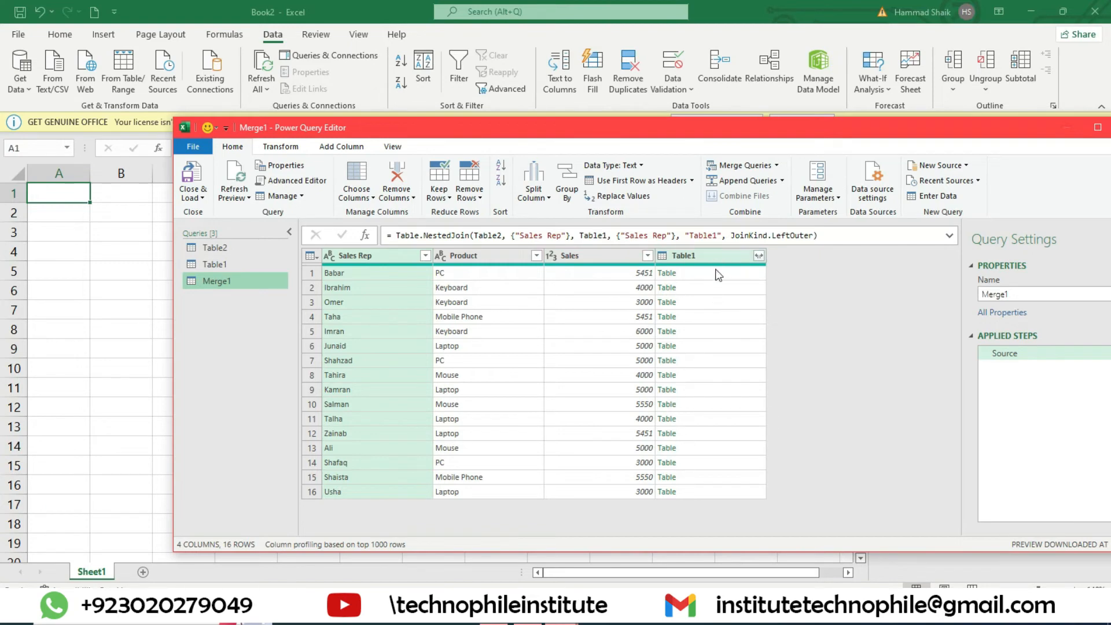
# Step: Expand the Table1 column to only its Region field, without using the original column name as prefix
pyautogui.click(759, 255)
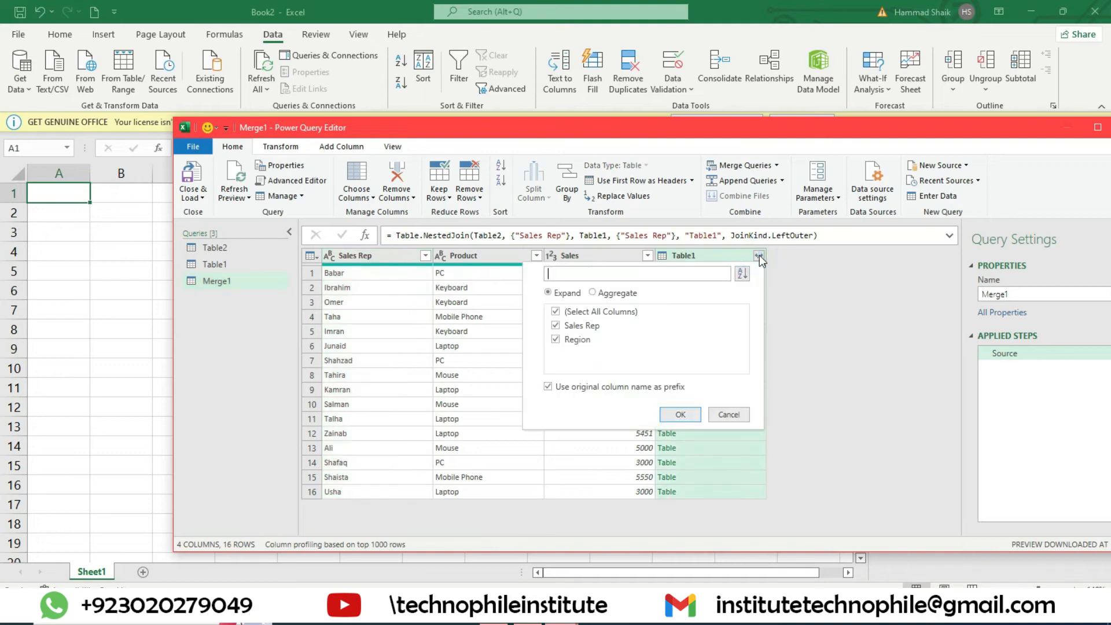
pyautogui.click(613, 388)
pyautogui.click(570, 326)
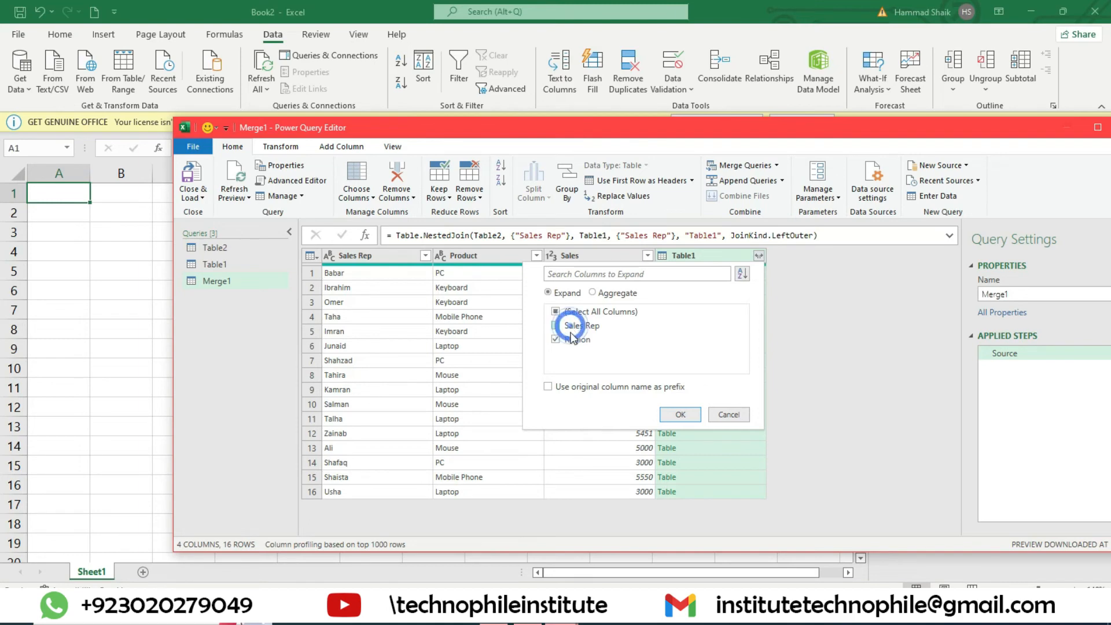
pyautogui.click(680, 415)
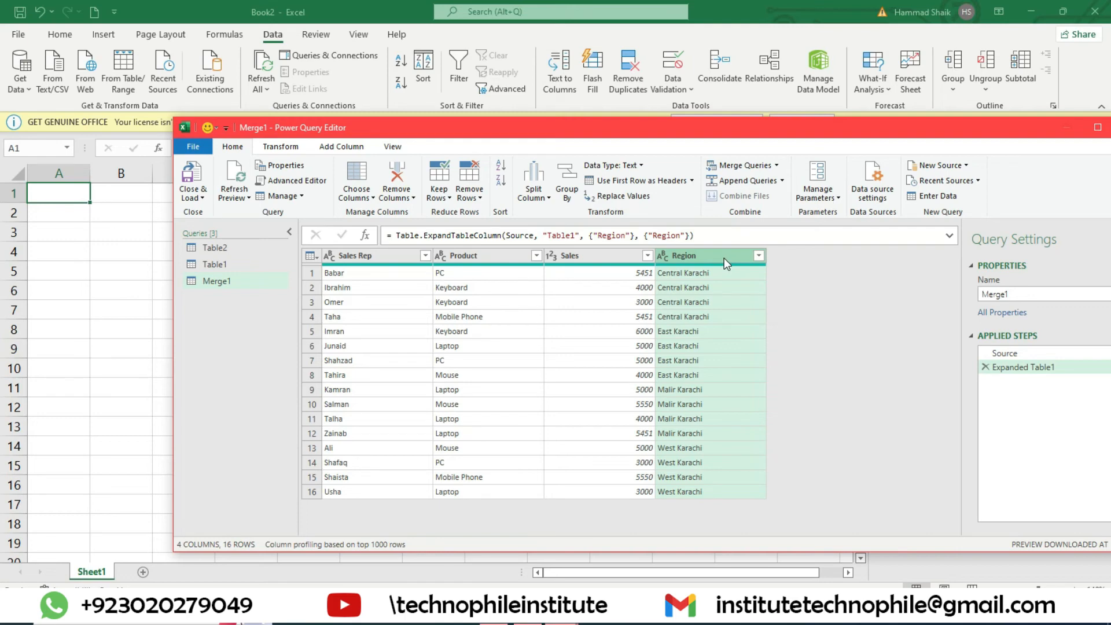
# Step: Move the Region column between Sales Rep and Product, and close and load the queries into the workbook
pyautogui.moveTo(704, 258); pyautogui.dragTo(495, 253)
pyautogui.moveTo(370, 255); pyautogui.dragTo(536, 255)
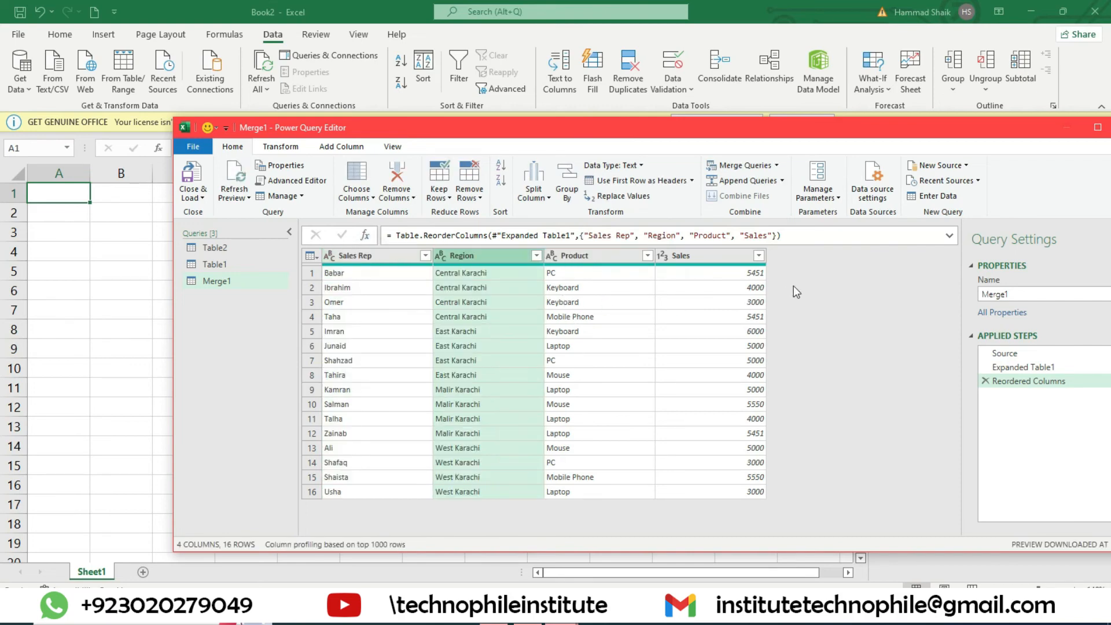
pyautogui.click(196, 176)
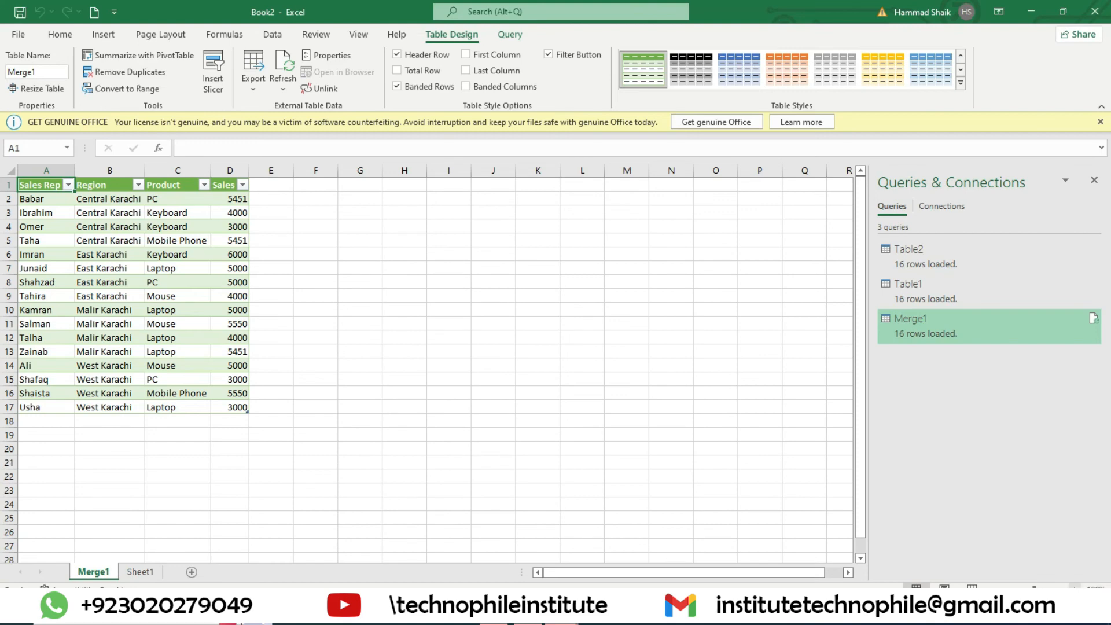
# Step: Enlarge the worksheet view to examine the loaded merged table with its Sales Rep, Region, Product and Sales columns
pyautogui.click(1075, 589)
pyautogui.click(1075, 589)
pyautogui.click(1075, 589)
pyautogui.click(1075, 589)
pyautogui.click(1075, 589)
pyautogui.click(1074, 589)
pyautogui.click(1074, 588)
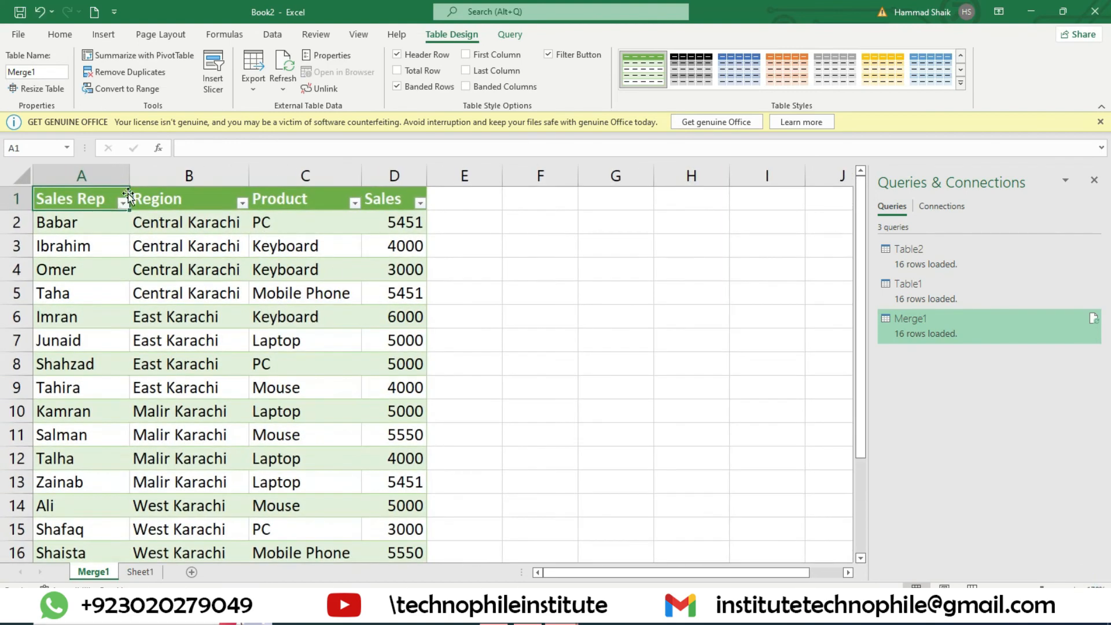